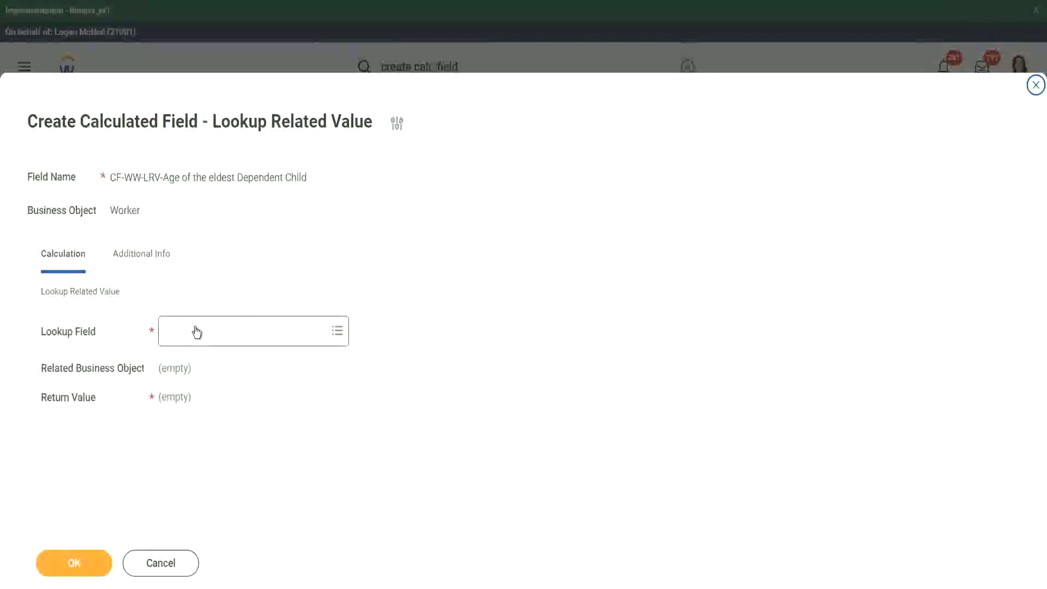
Step: Set CF-WW-ESI-Eldest Dependent Child as the lookup field, which resolves to the Dependent business object
click(196, 331)
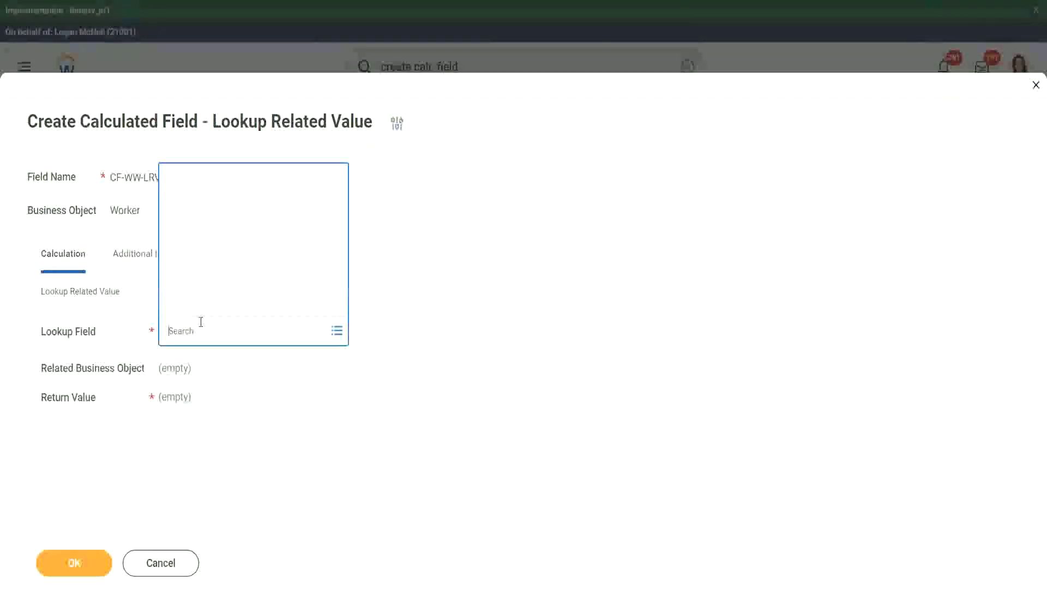
text(CF-WW-ESI-Eldest Dependent Child)
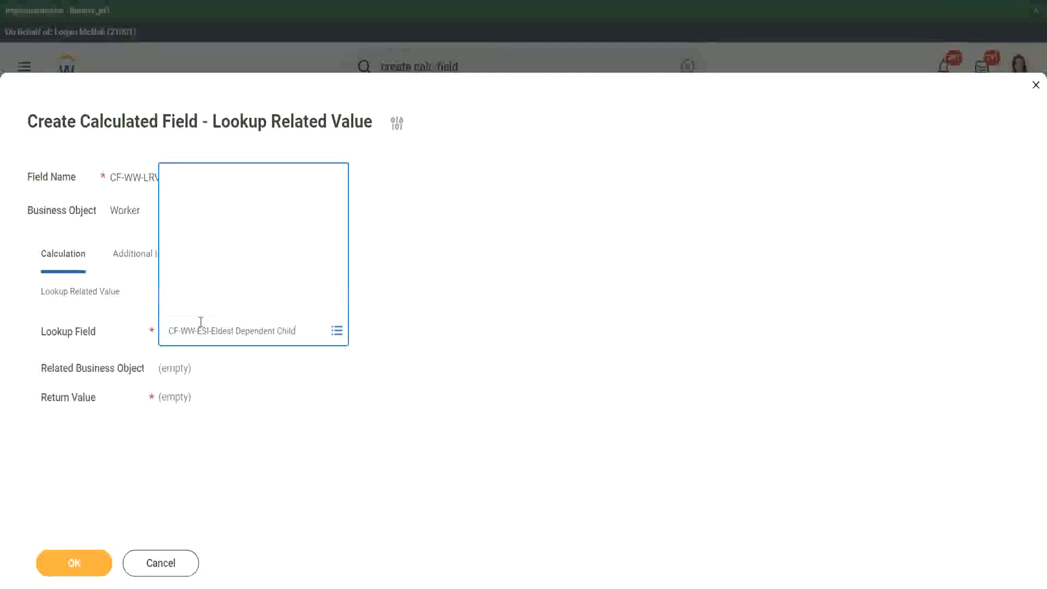
key(Return)
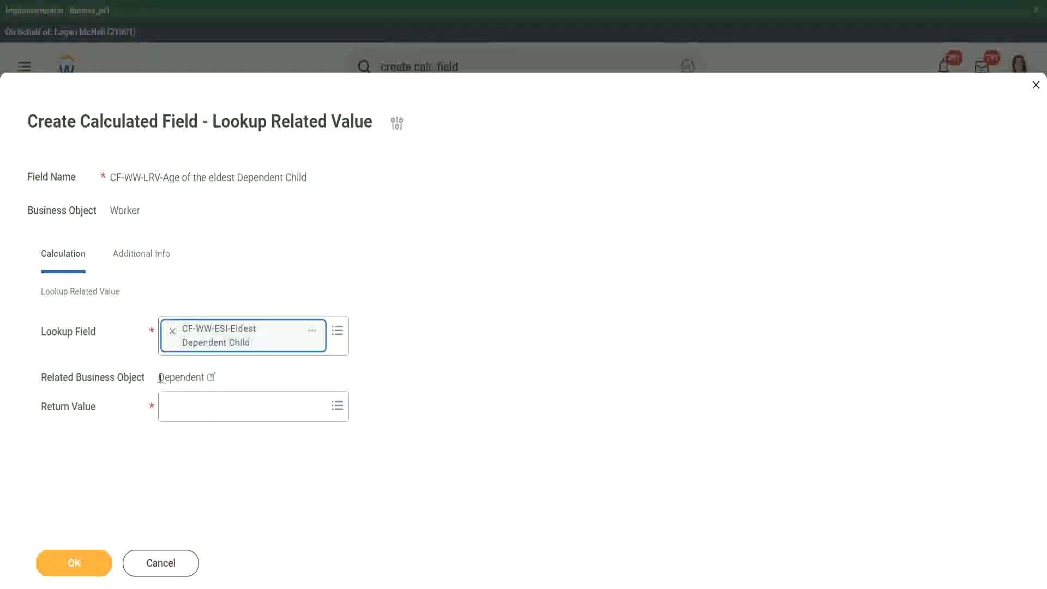
drag(158, 377, 205, 377)
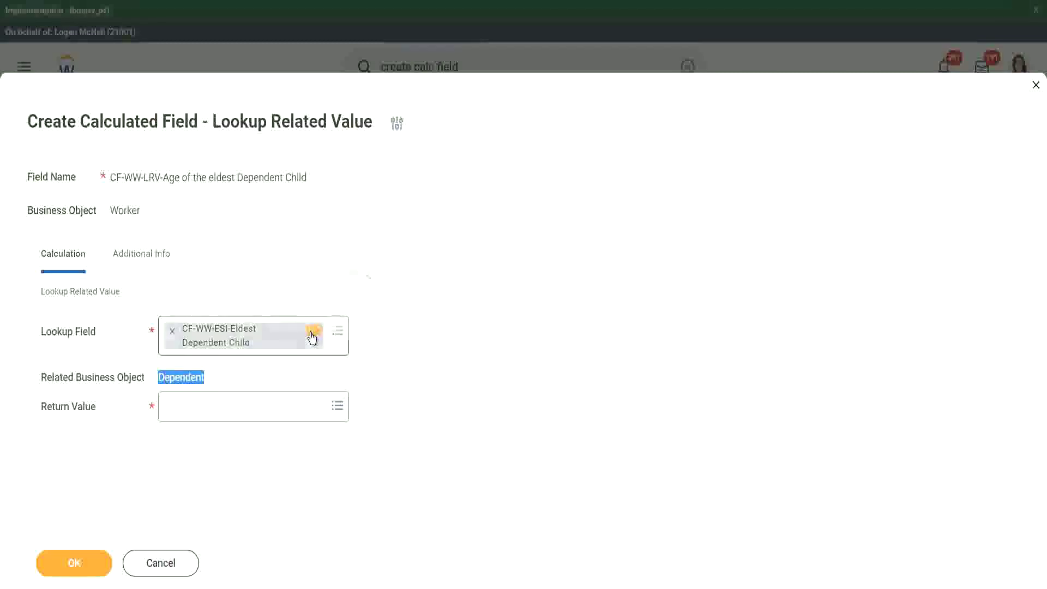
click(313, 333)
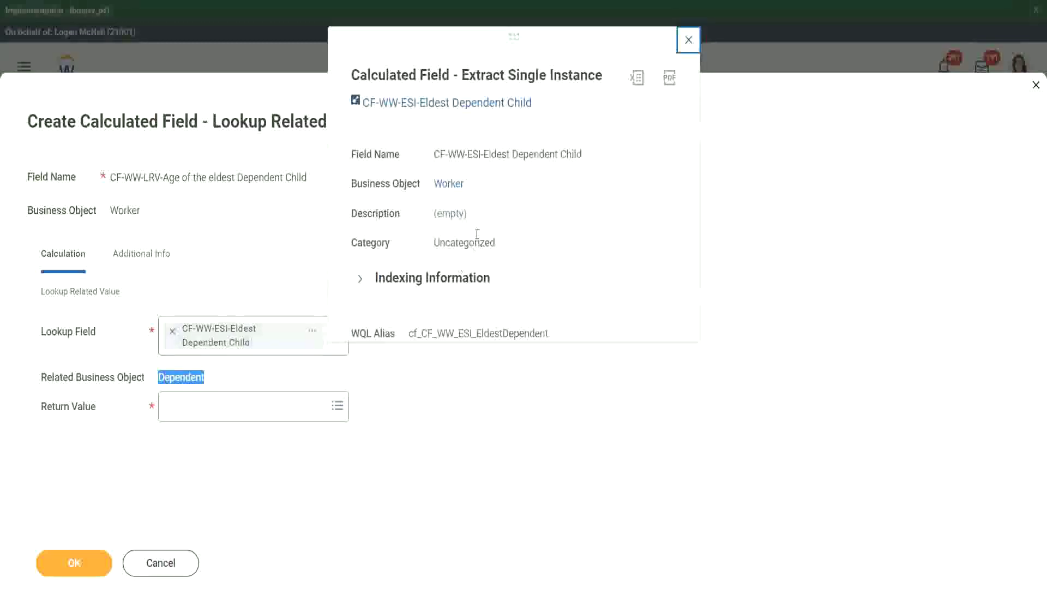
drag(351, 184, 420, 183)
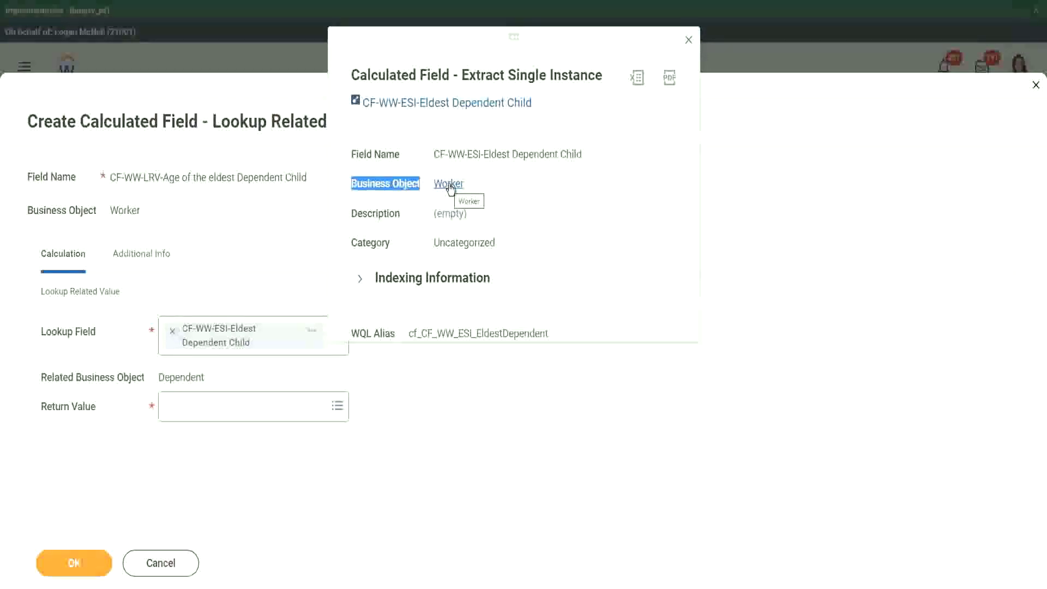
drag(472, 155, 502, 155)
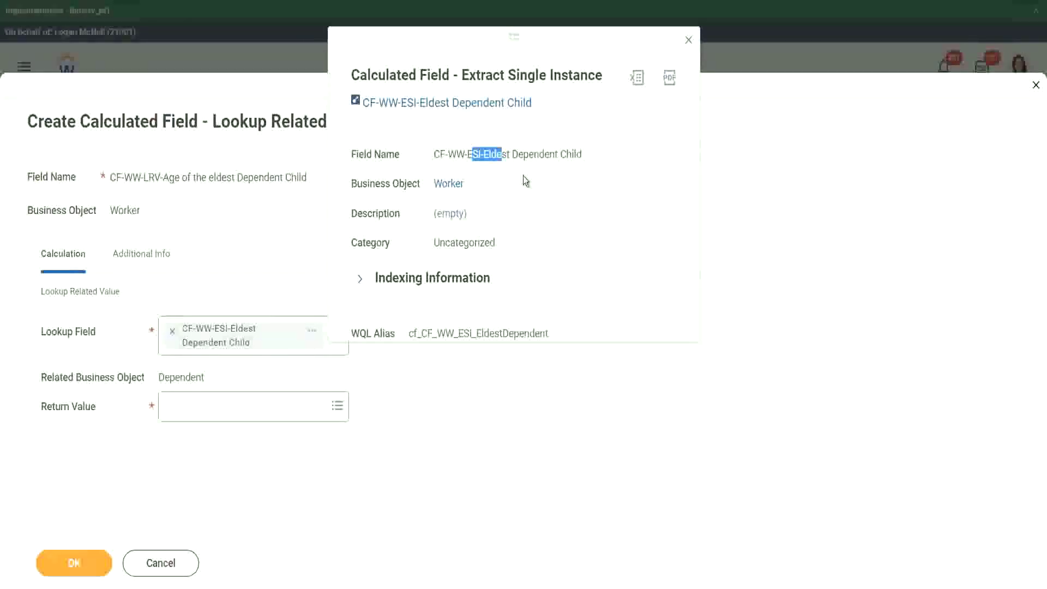
Step: Pick the dependent's Age field as the return value and view its numeric field details
click(688, 40)
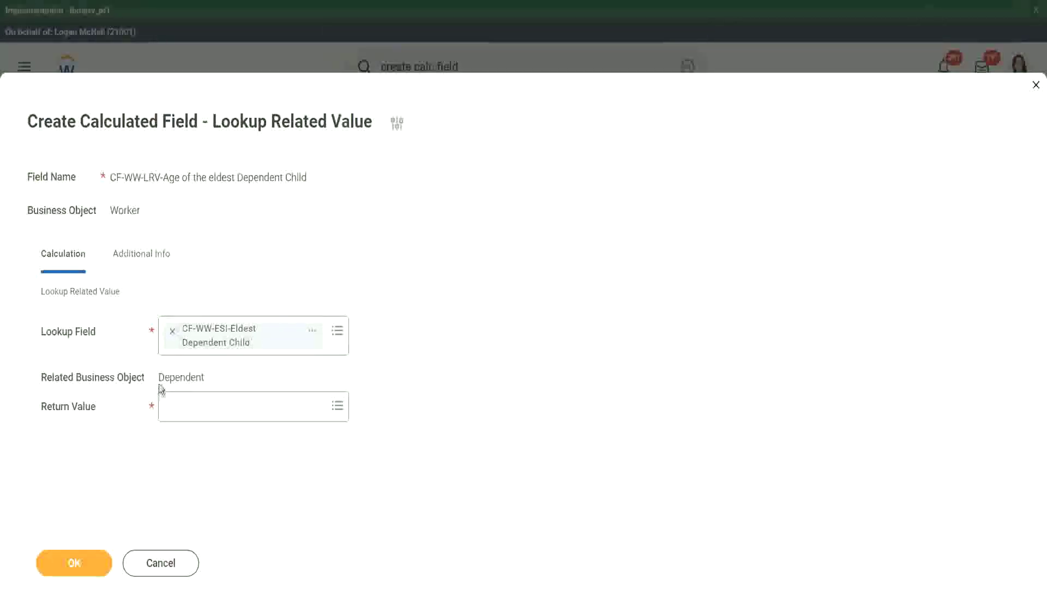
drag(158, 376, 205, 376)
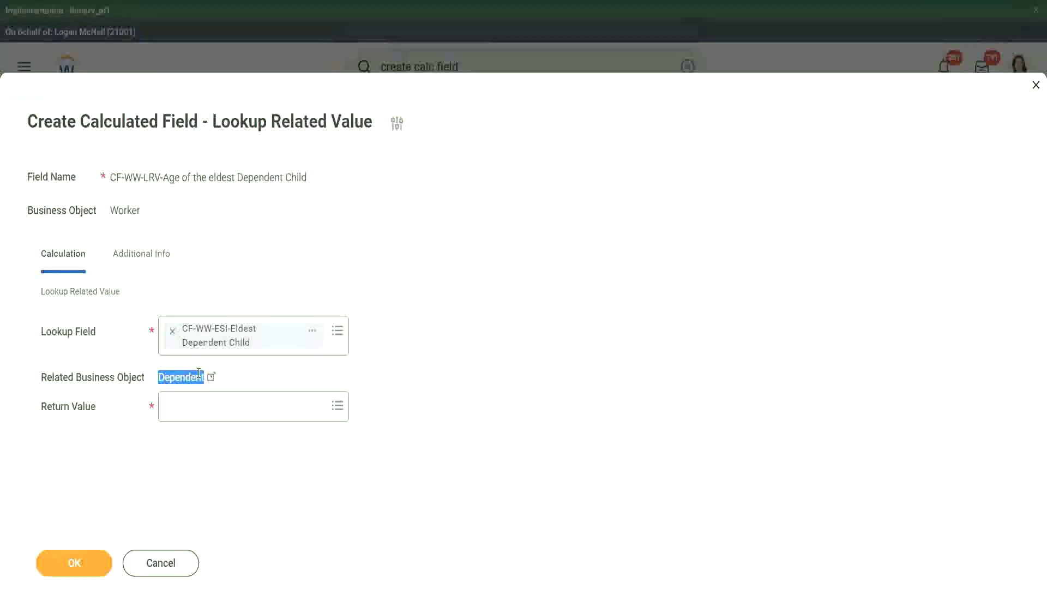
click(186, 411)
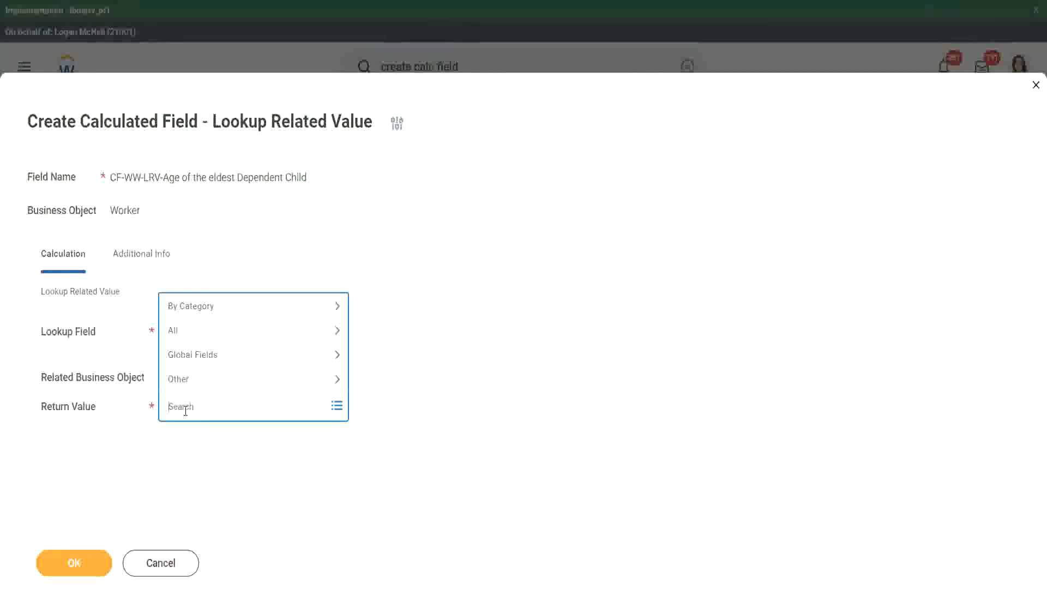
text(age)
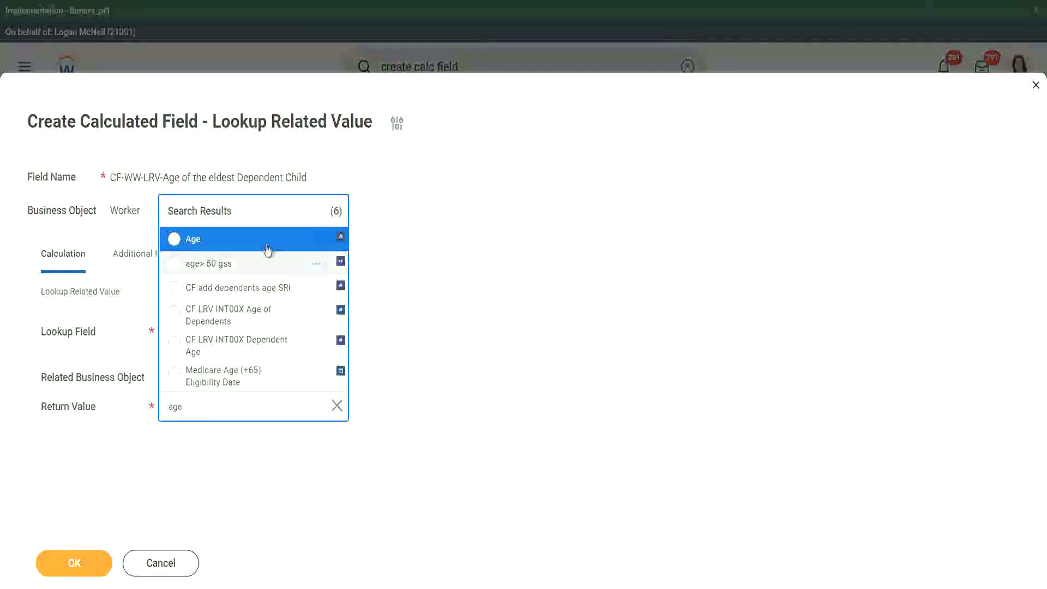
click(267, 249)
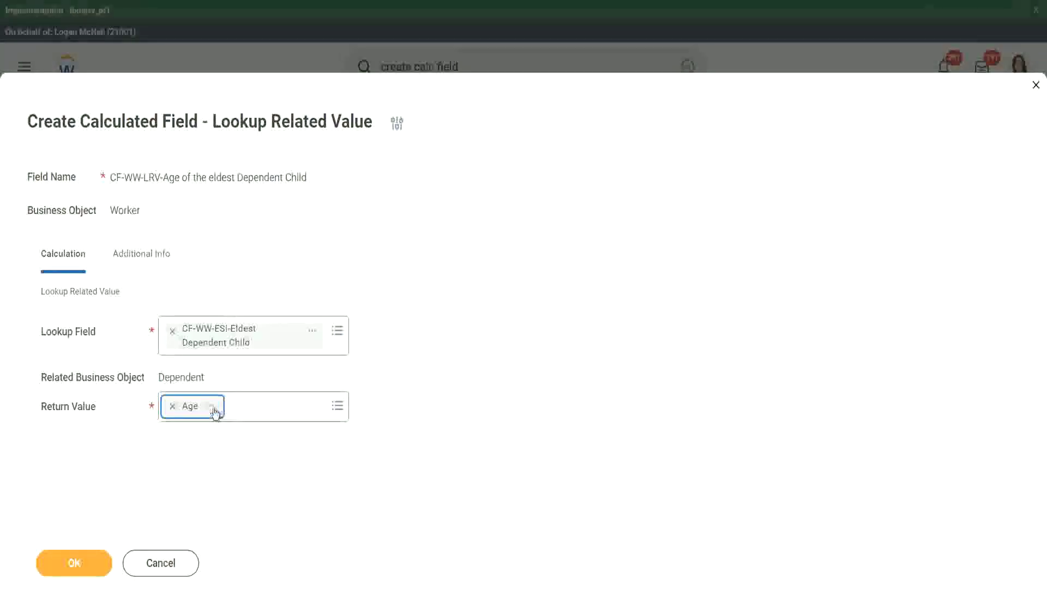
click(237, 398)
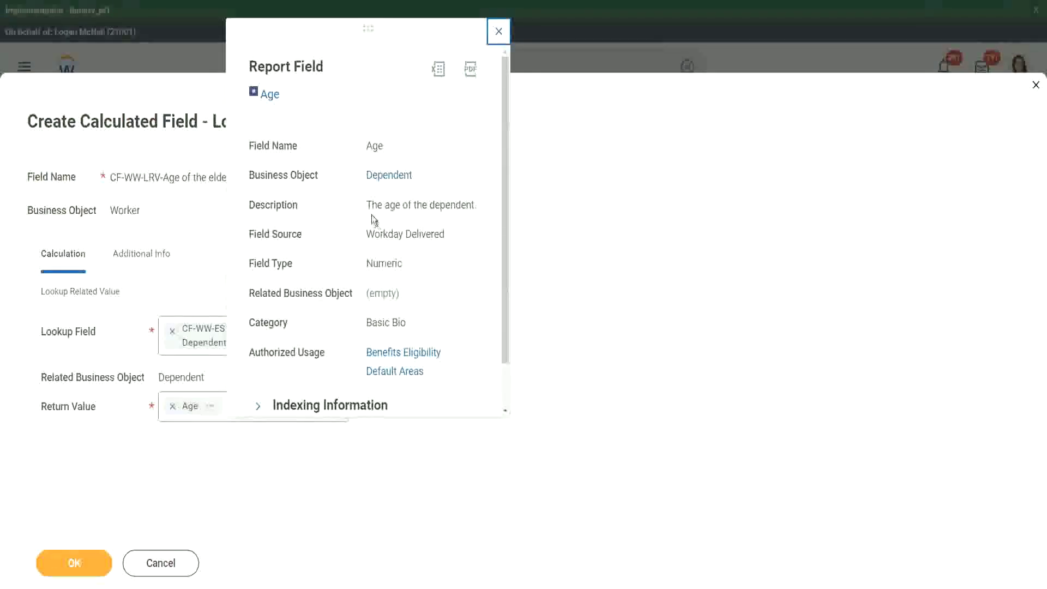
drag(366, 205, 475, 198)
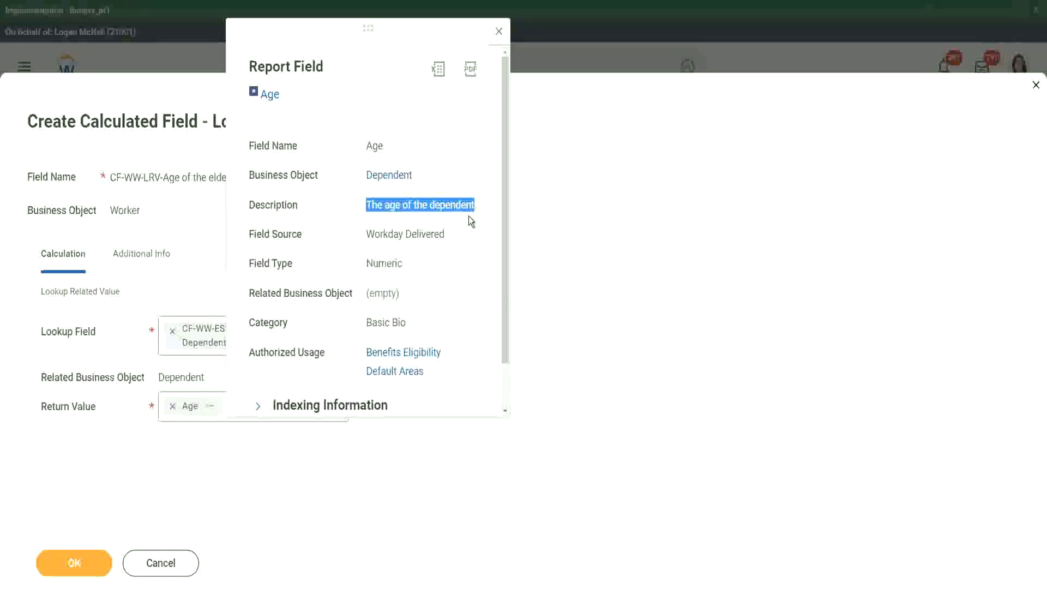
click(176, 233)
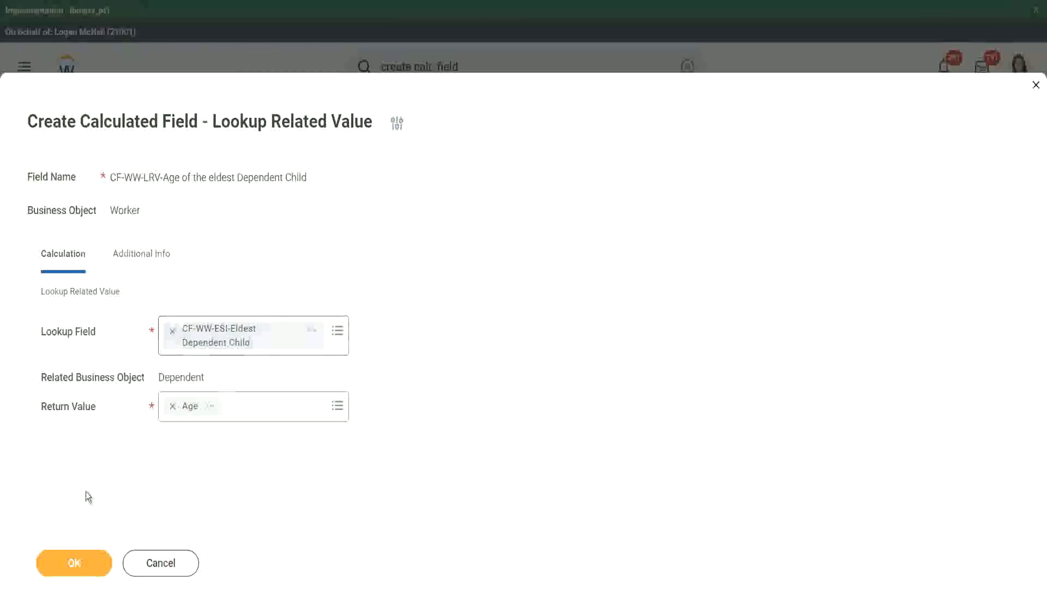
Step: Save the CF-WW-LRV-Age of the eldest Dependent Child field and close the confirmation page
click(65, 561)
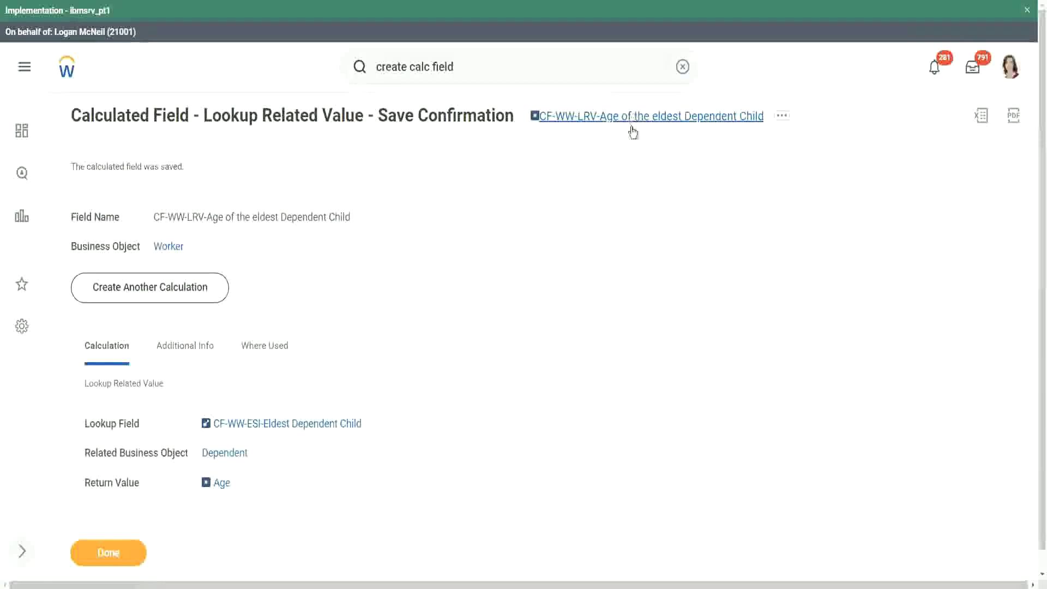
right_click(633, 133)
click(662, 183)
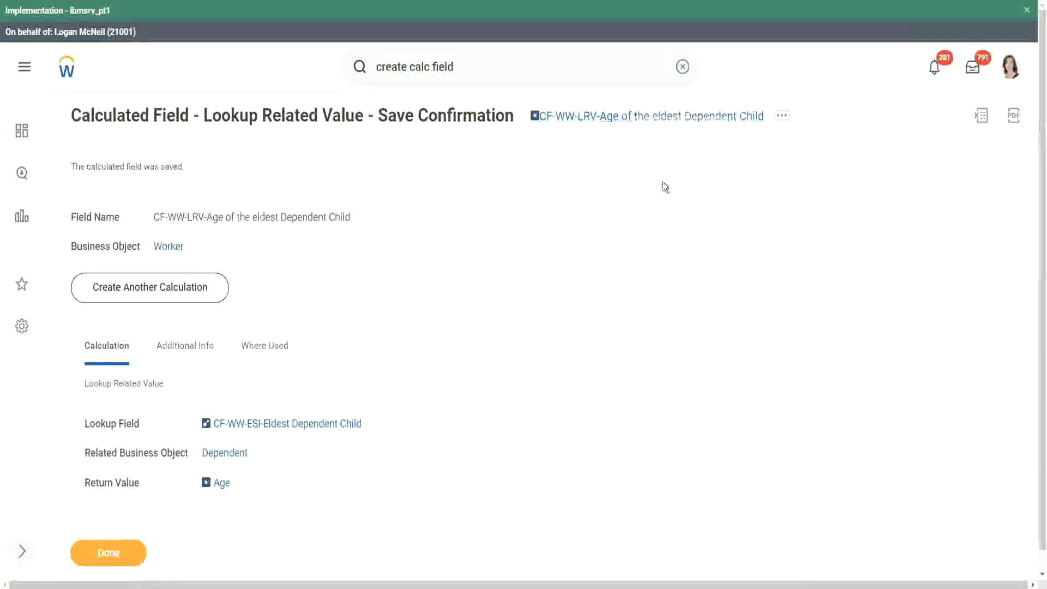
click(110, 552)
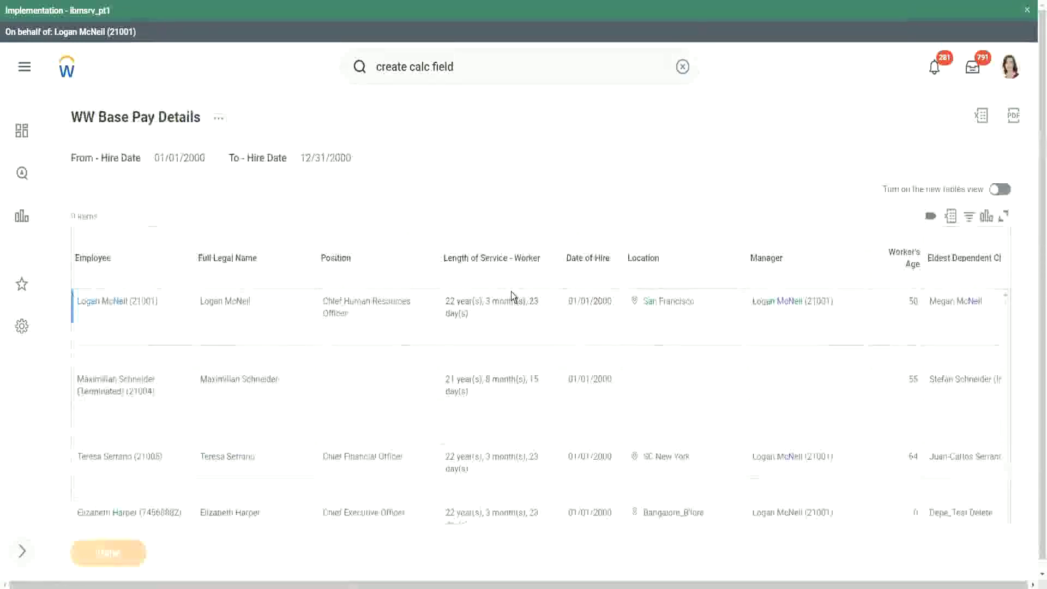
Step: Choose Custom Report > Edit from the WW Base Pay Details related actions
click(218, 120)
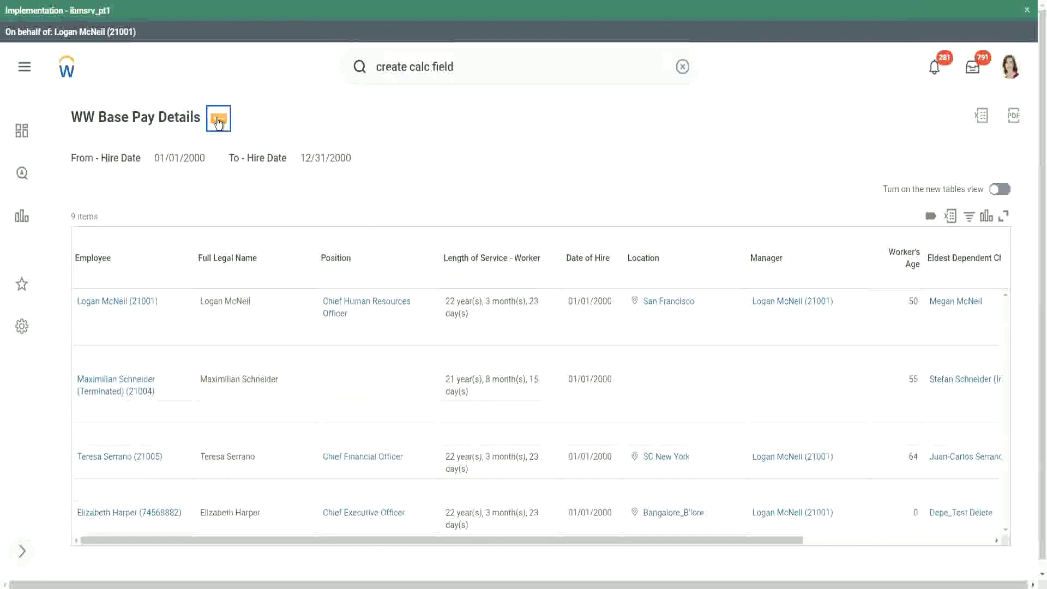
click(218, 121)
mouse_move(284, 182)
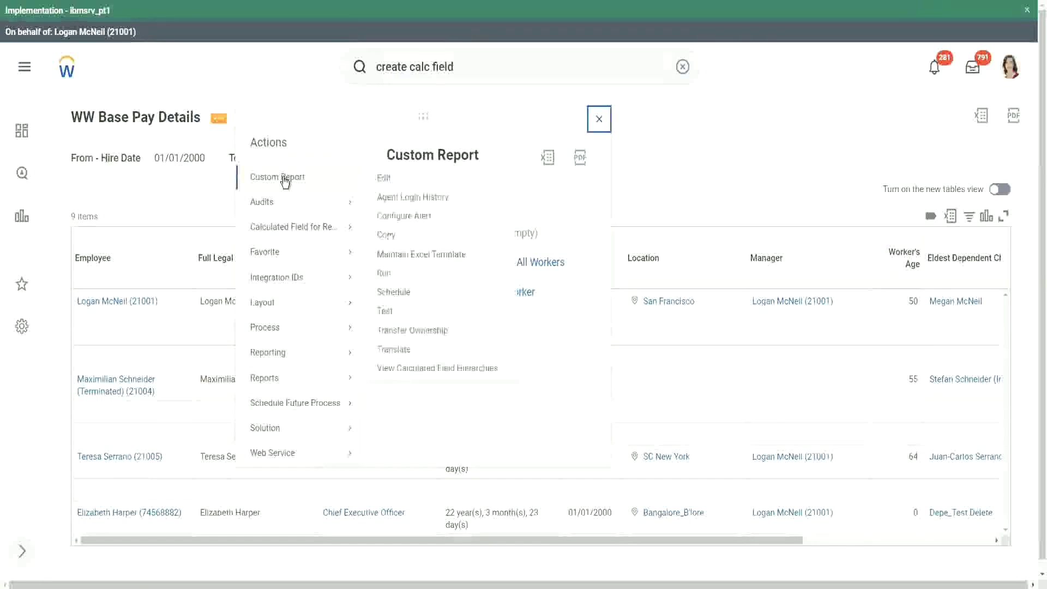
click(387, 180)
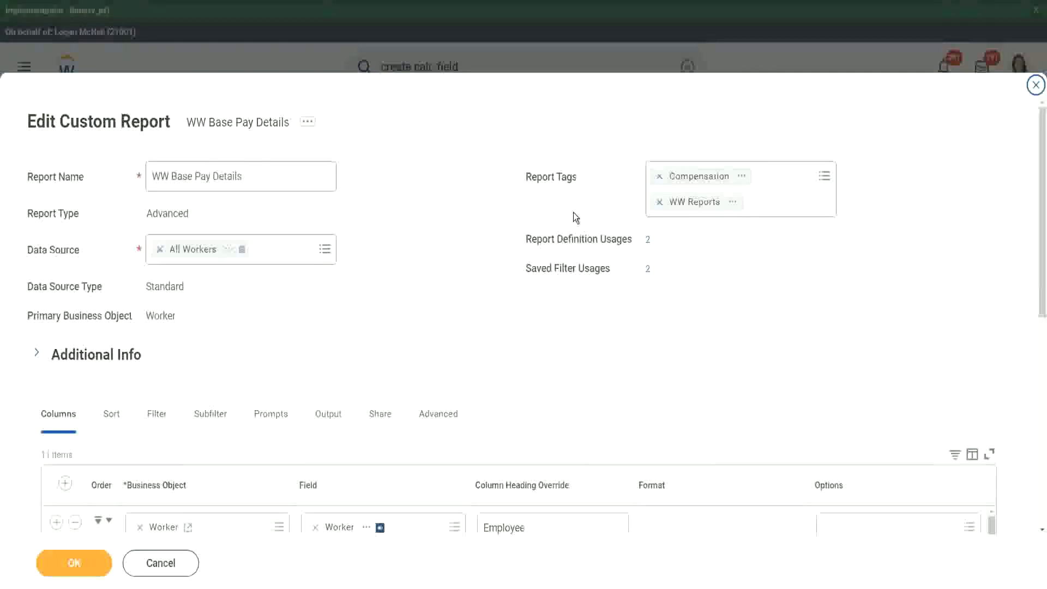
Step: Add a CF-WW-LRV-Age of the eldest Dependent Child column headed 'Age of the Eldest Dependent Child' and save
scroll(293, 328, down, 8)
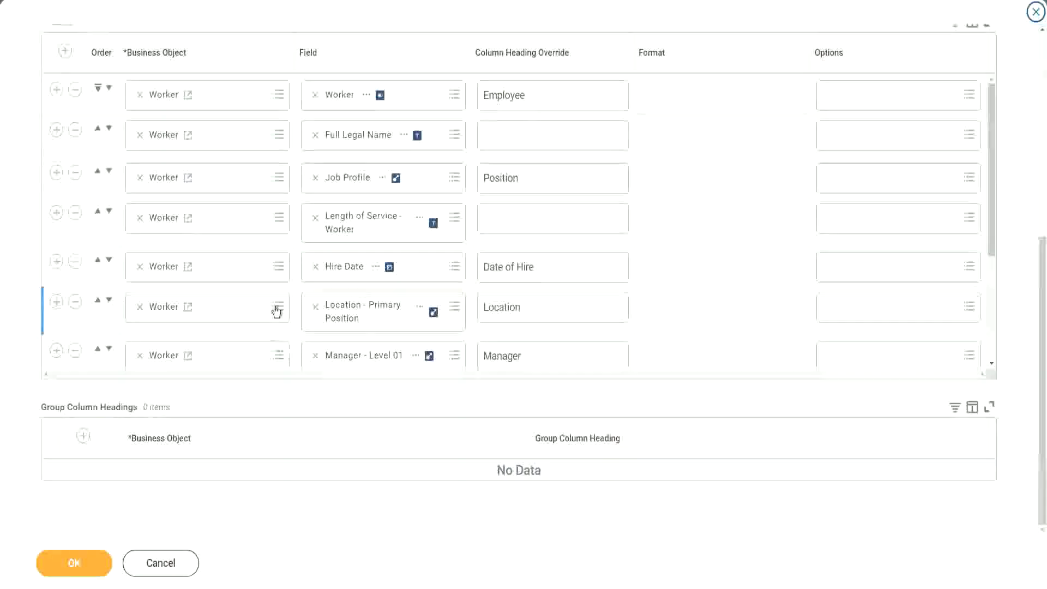
scroll(287, 283, down, 3)
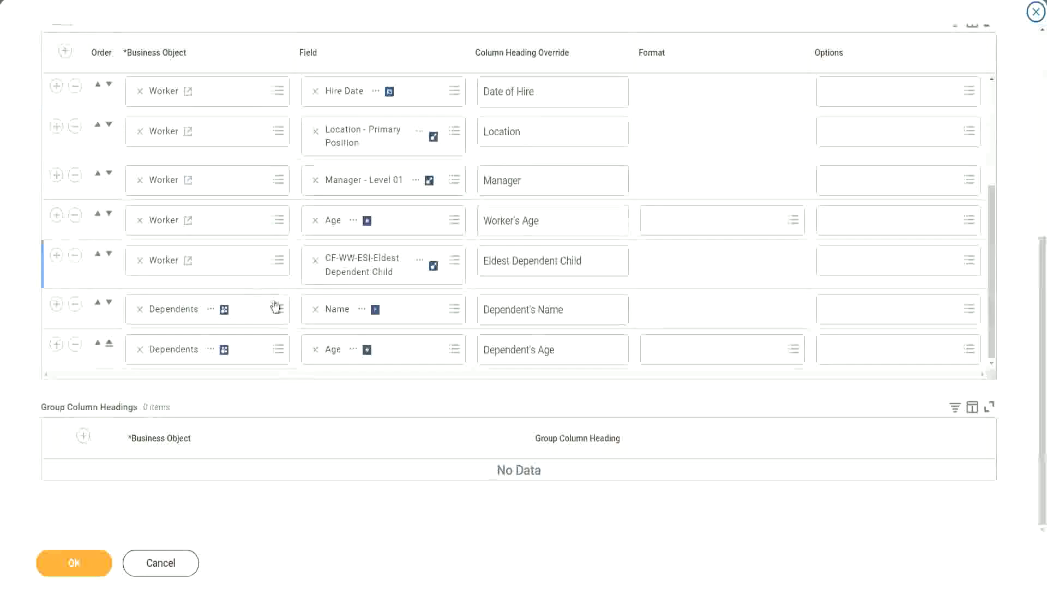
click(56, 255)
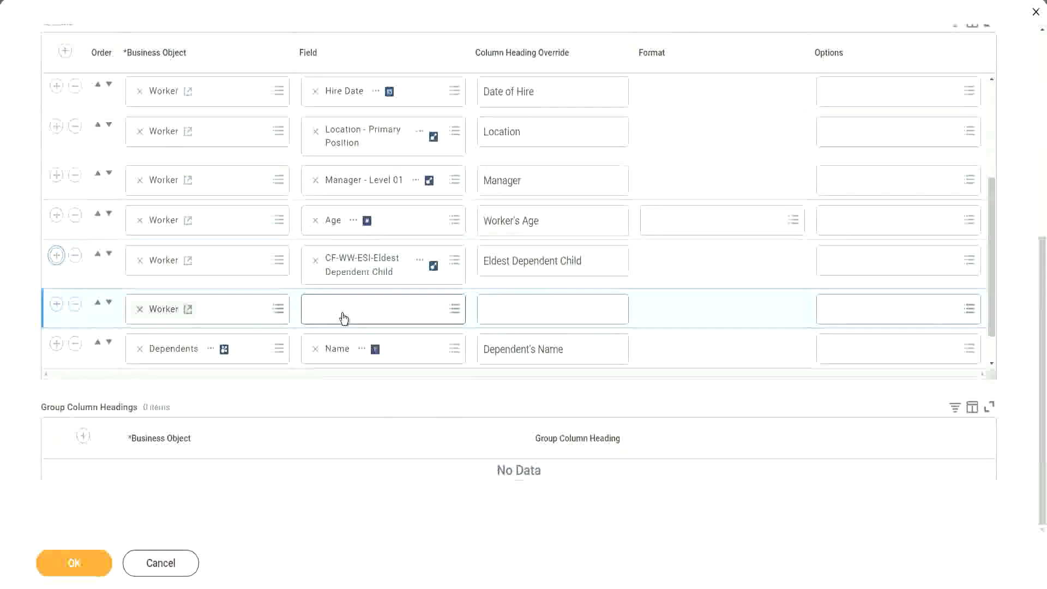
click(343, 319)
text(Age of the eldest Dependent Child)
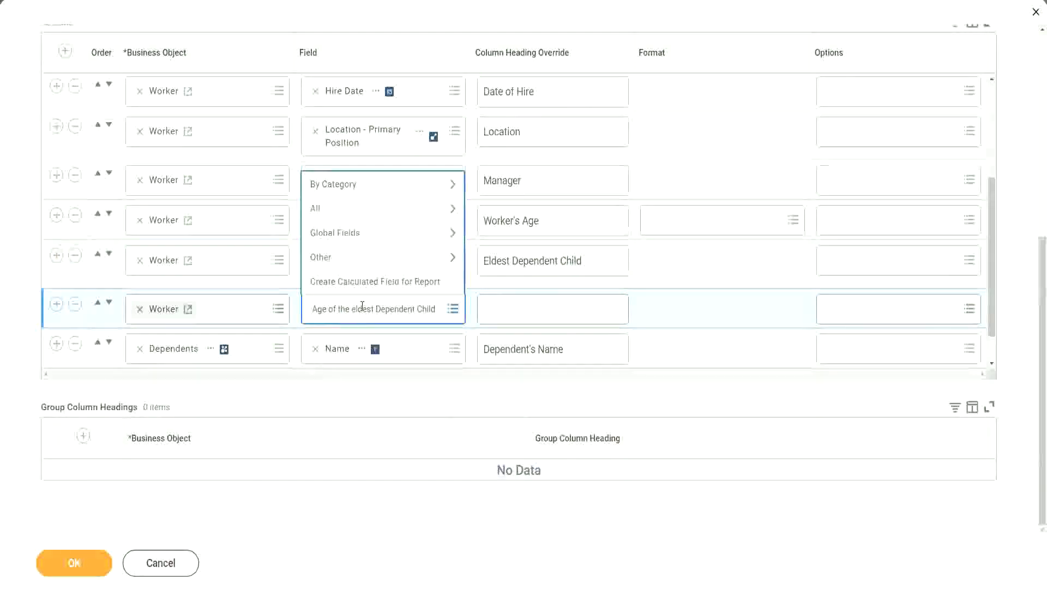
key(Return)
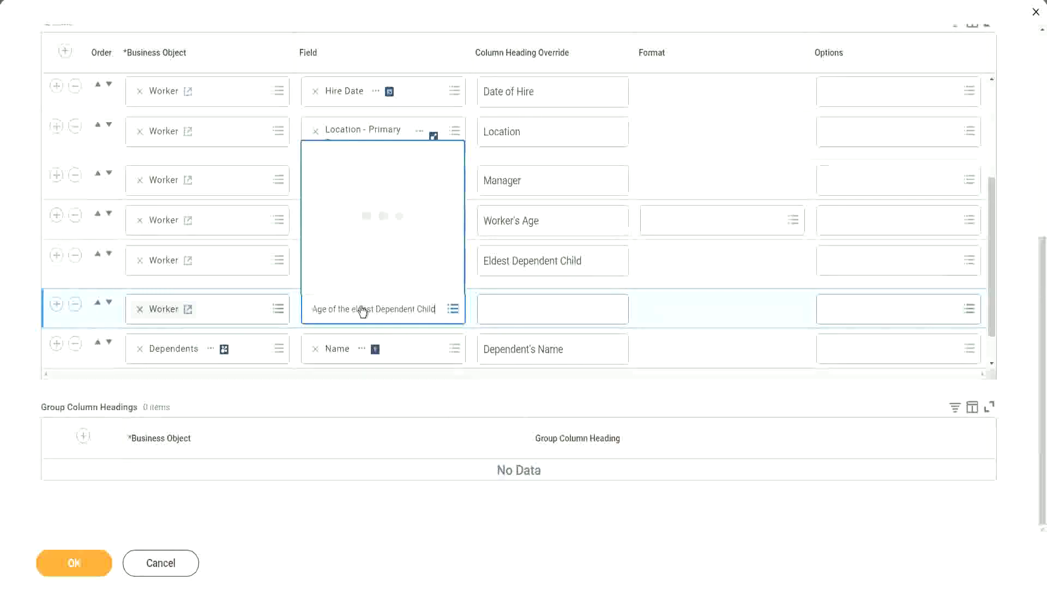
click(527, 302)
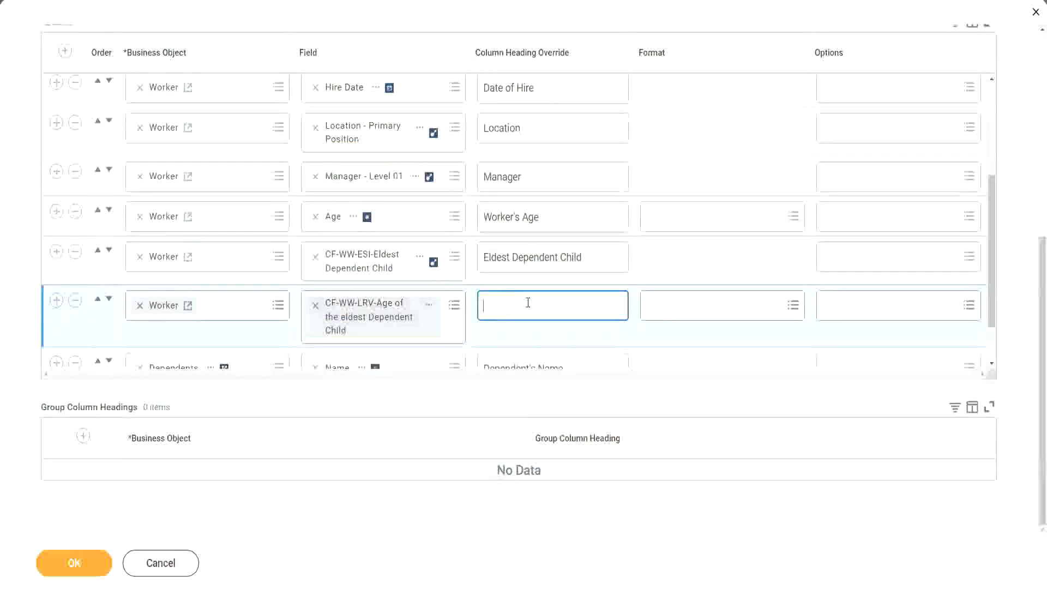
text(Age of)
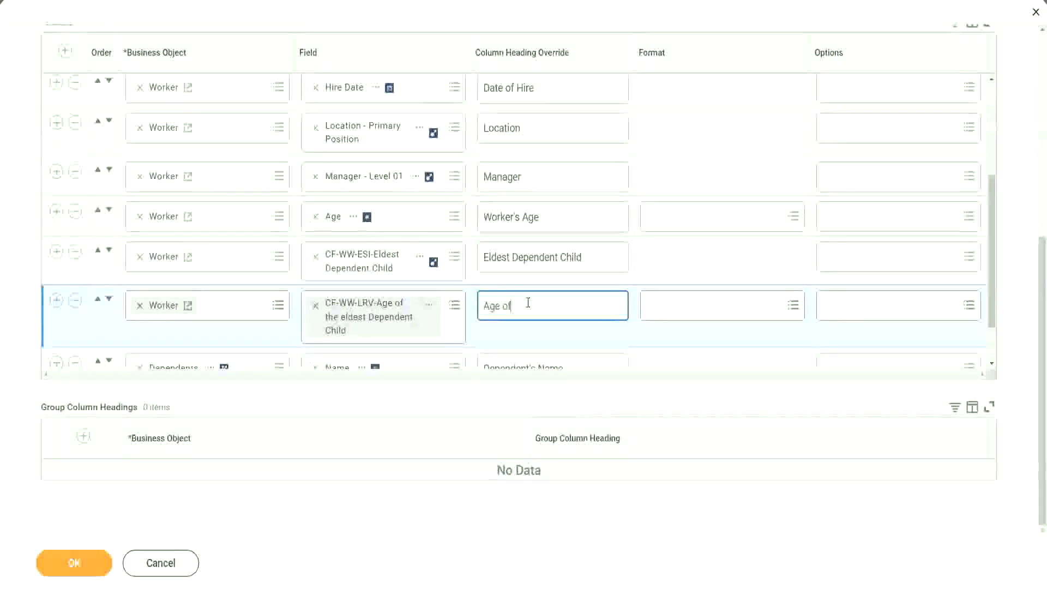
text( the Elde)
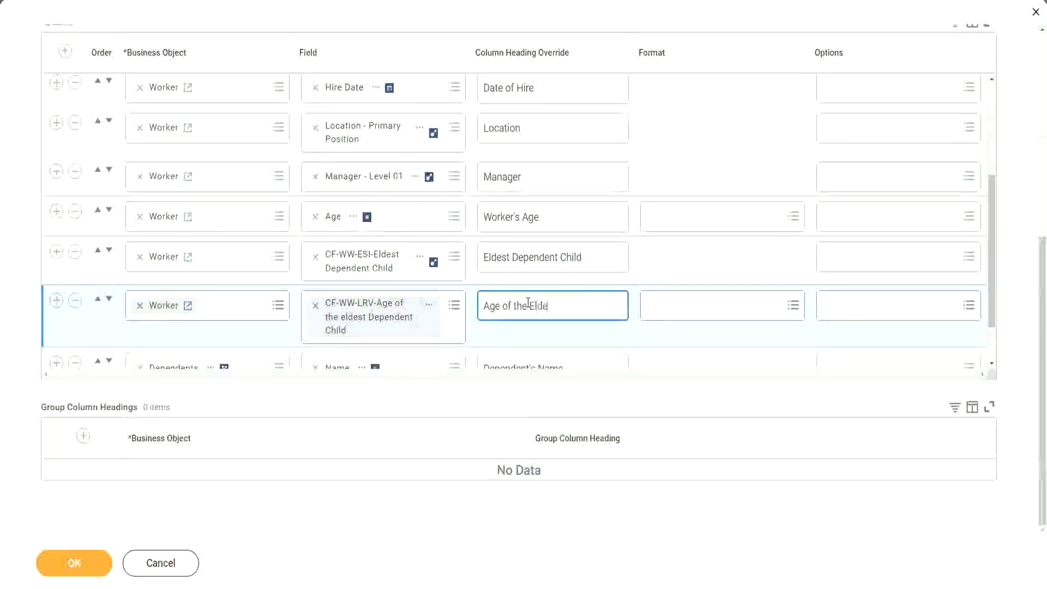
text(st Dependent Child)
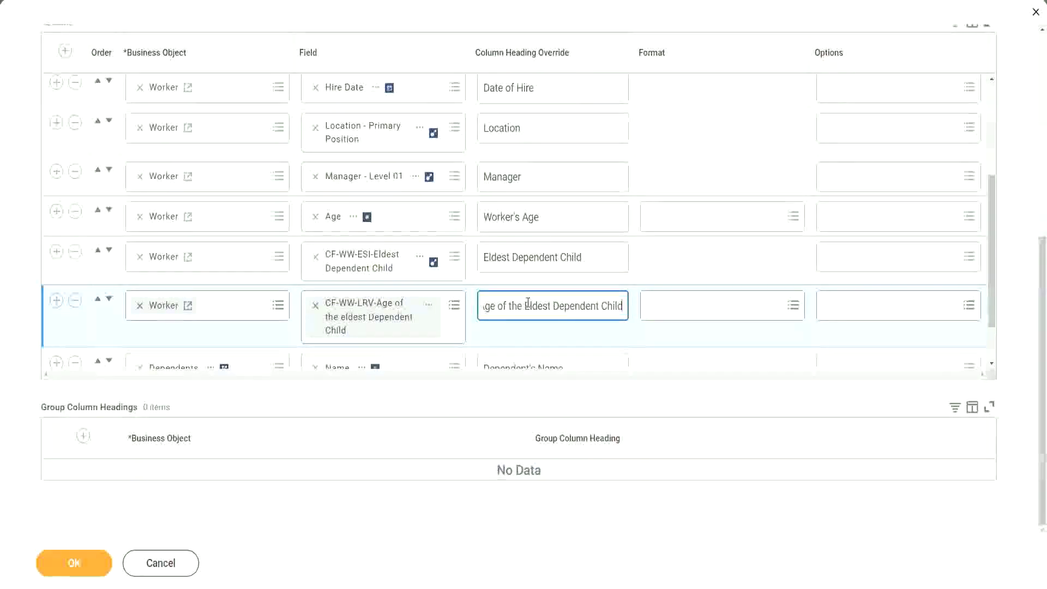
click(63, 570)
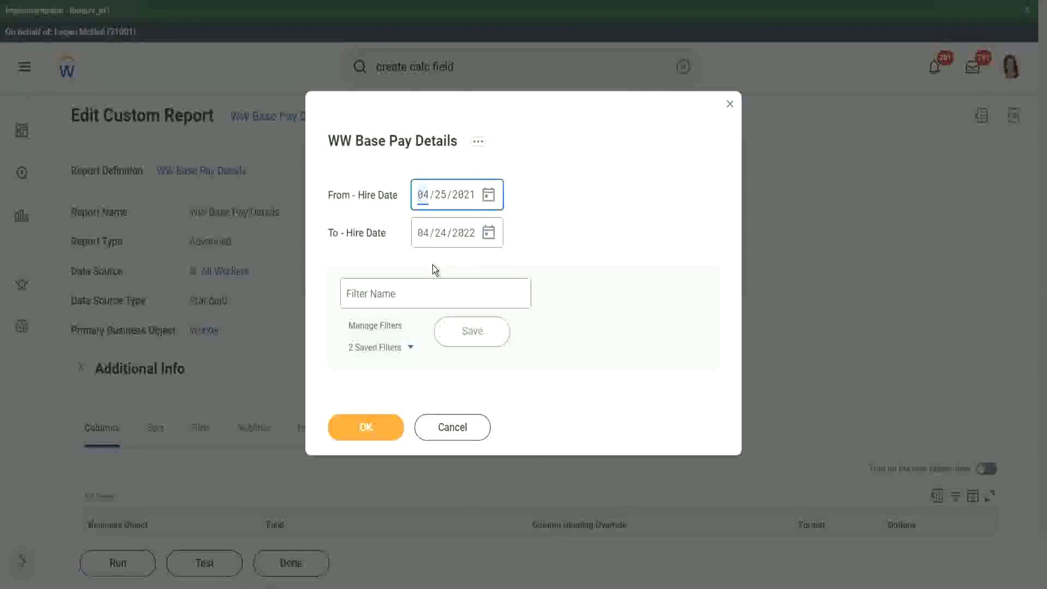
Step: Run the report for hire dates 01/01/2000 to 12/31/2000 and save that range as filter '2000'
text(0101)
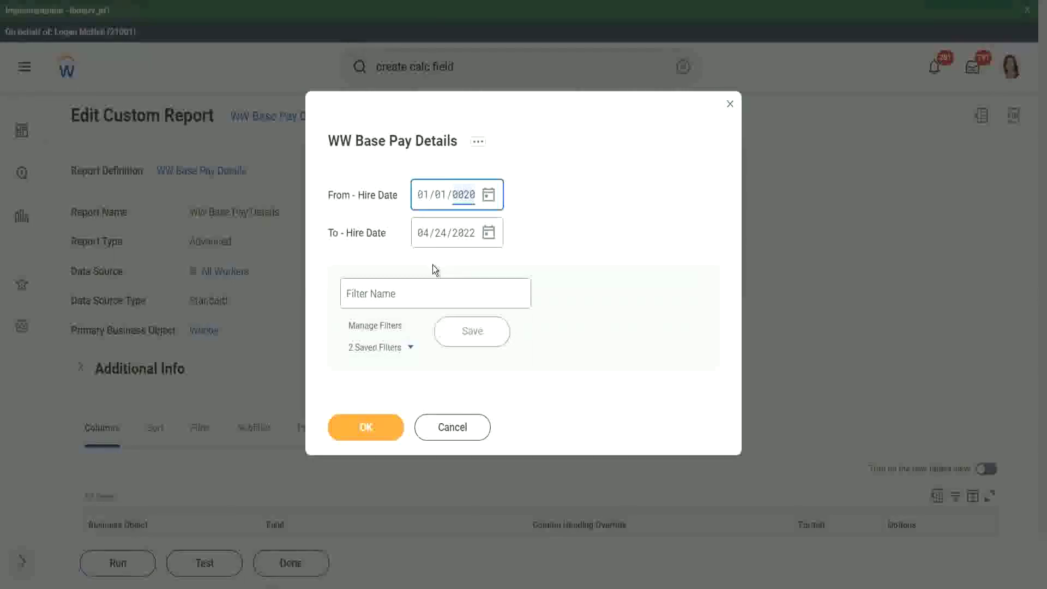
text(00)
key(Tab)
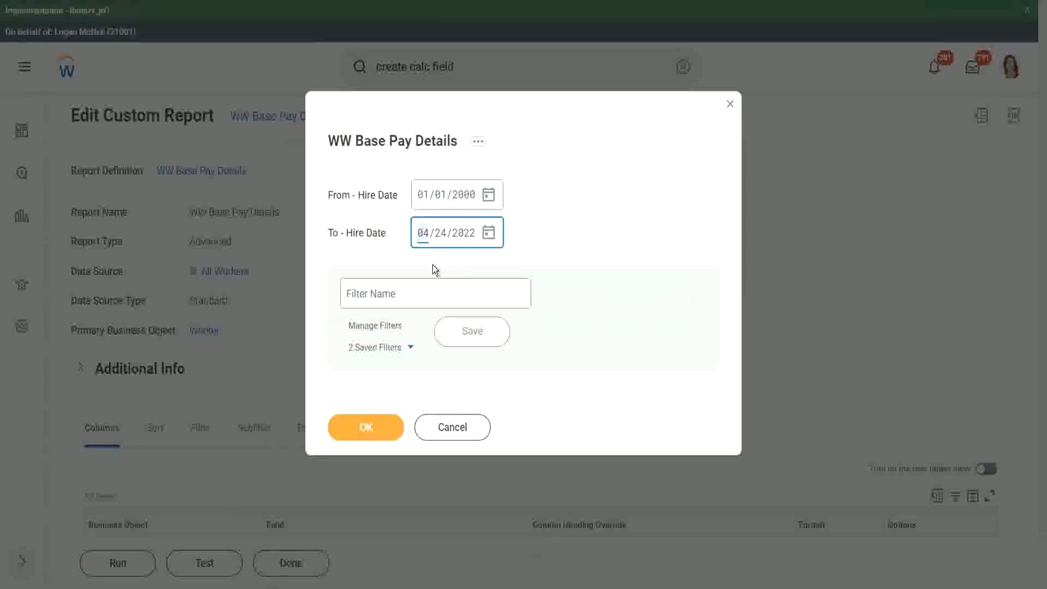
text(12/31/2000)
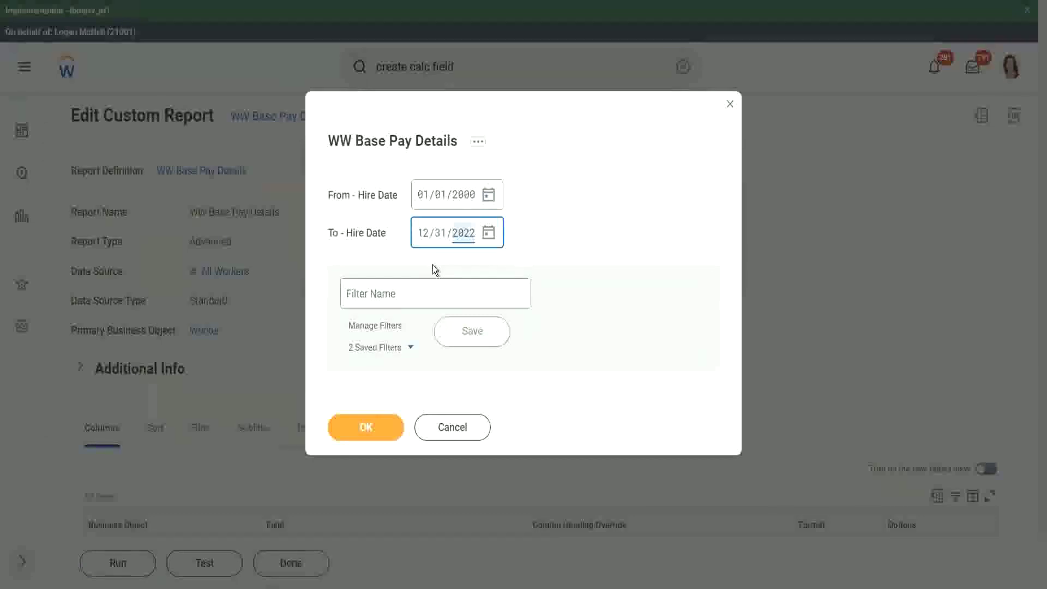
click(403, 291)
text(2000)
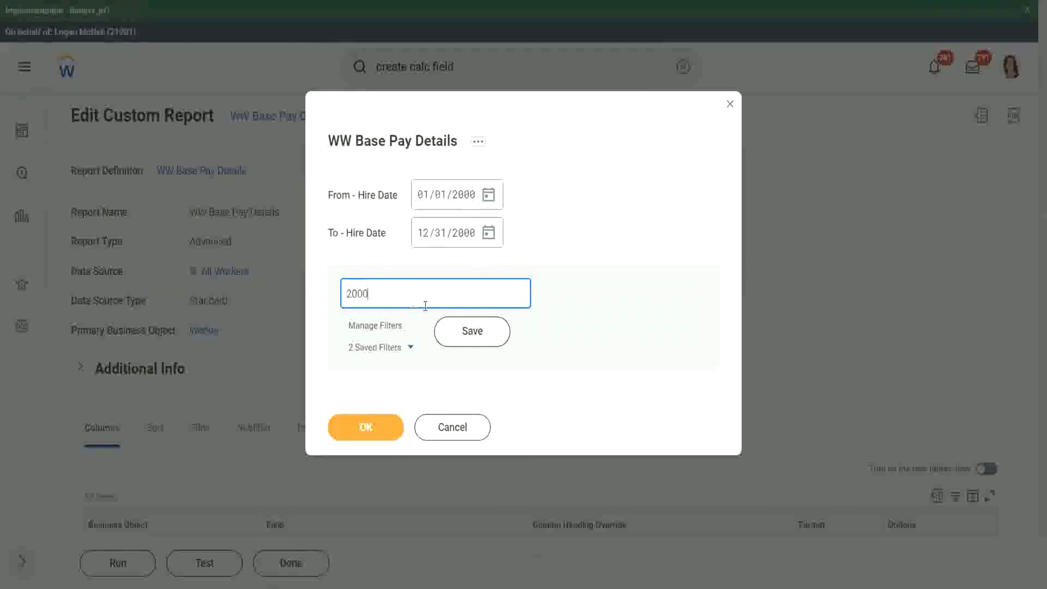
click(468, 329)
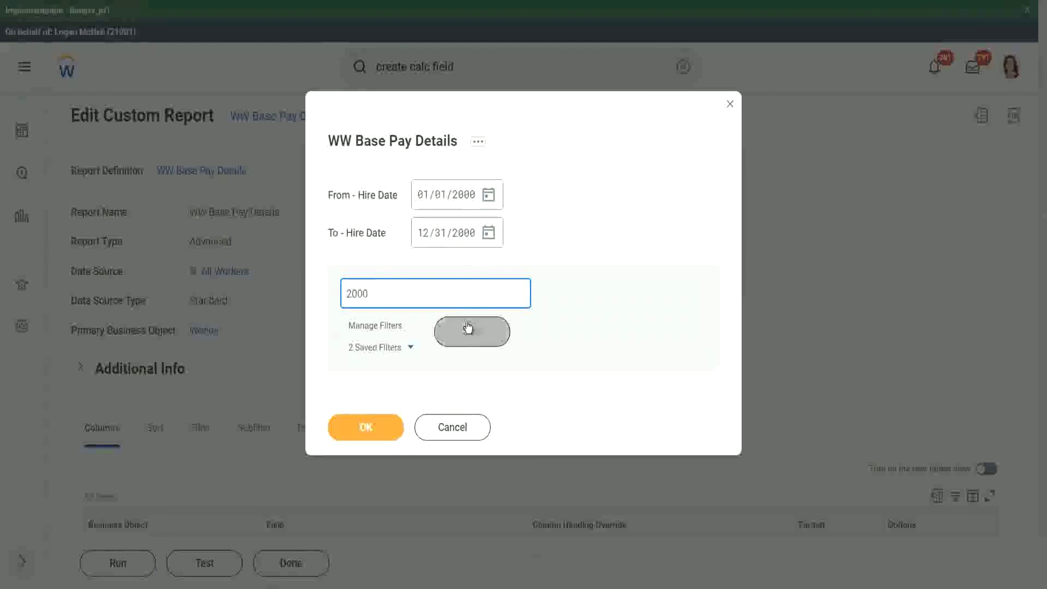
click(364, 430)
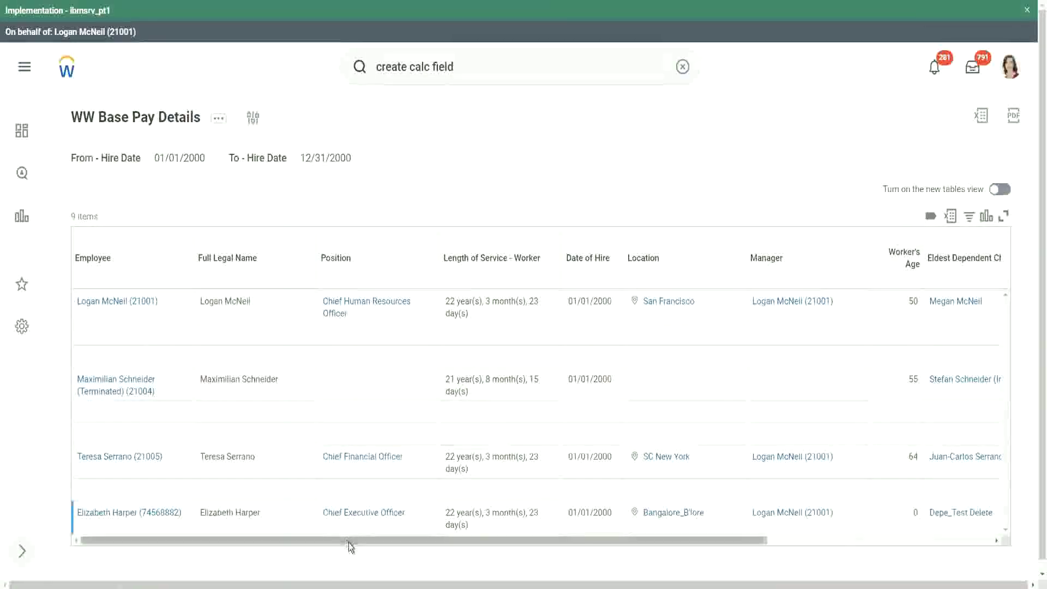
drag(348, 542, 351, 542)
scroll(530, 557, right, 5)
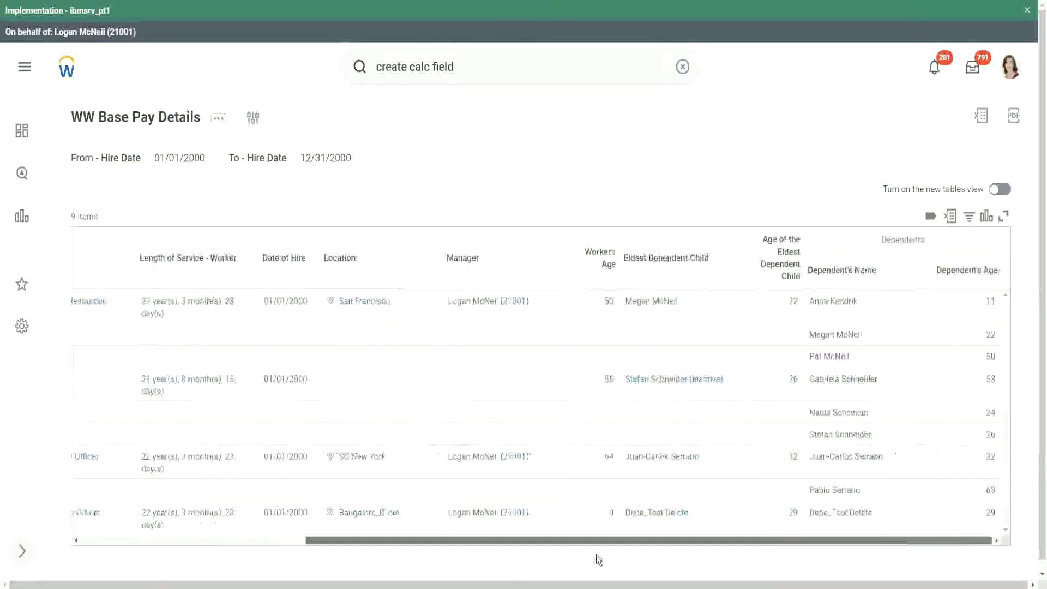
double_click(791, 301)
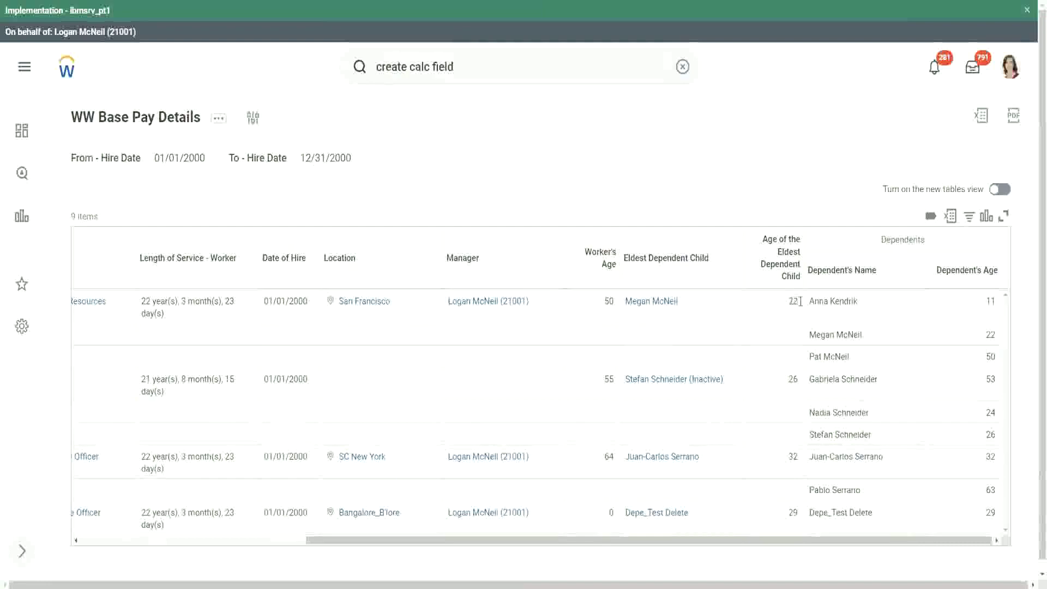
double_click(988, 335)
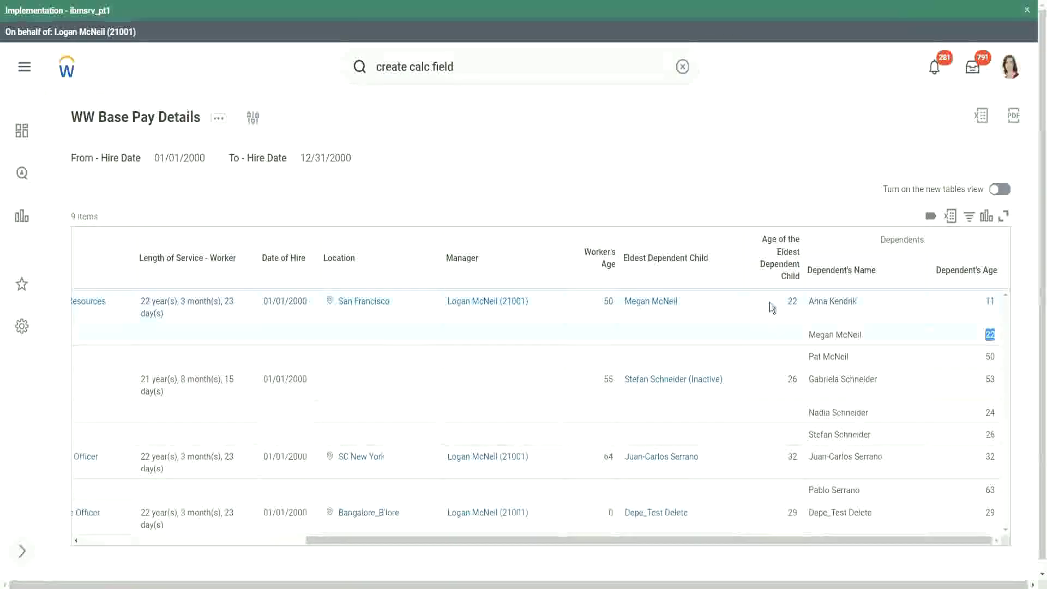
double_click(791, 301)
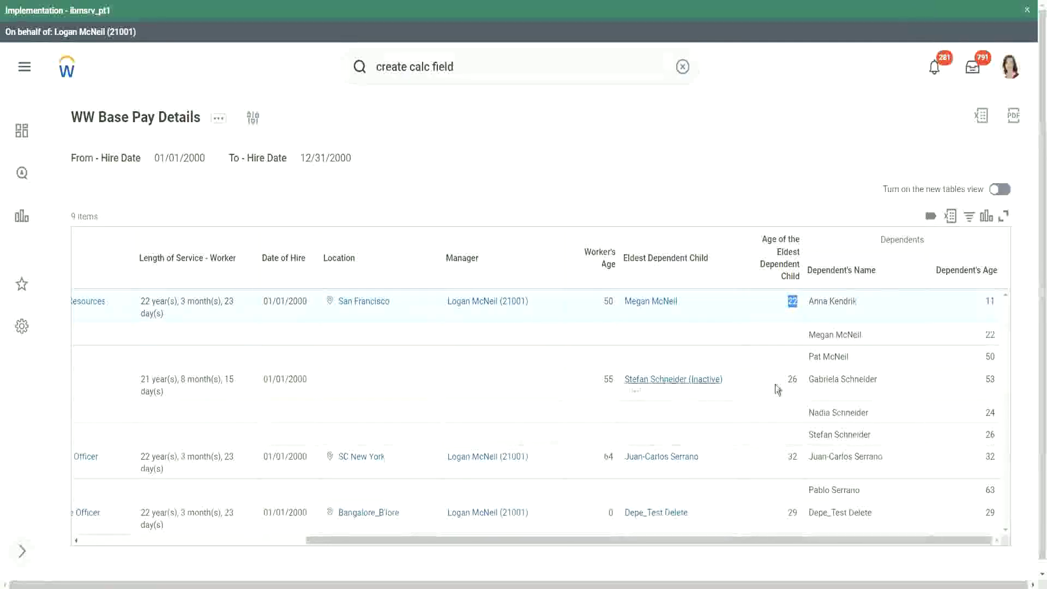
double_click(792, 379)
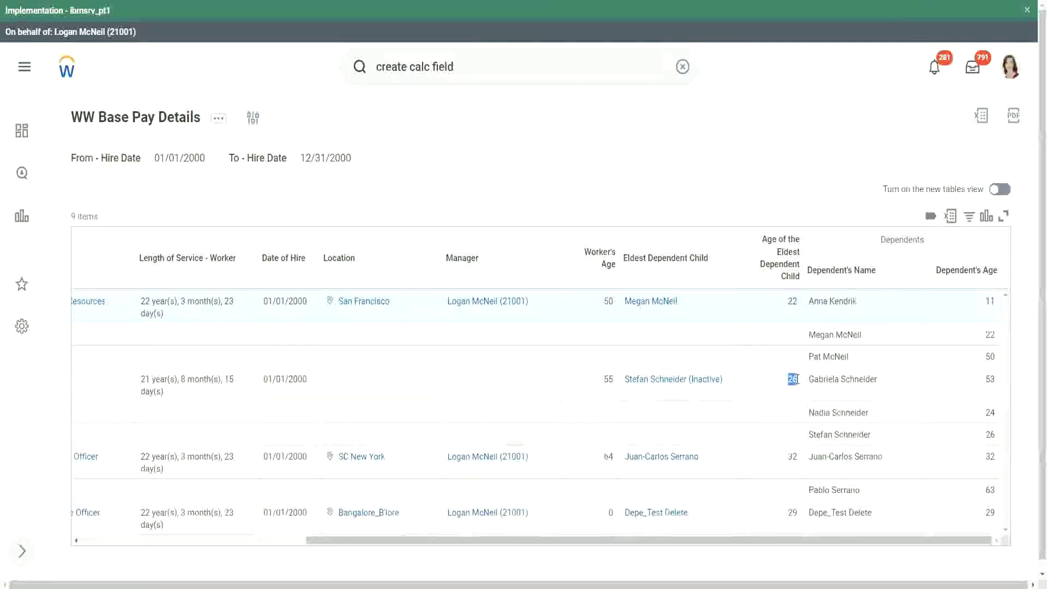
double_click(793, 458)
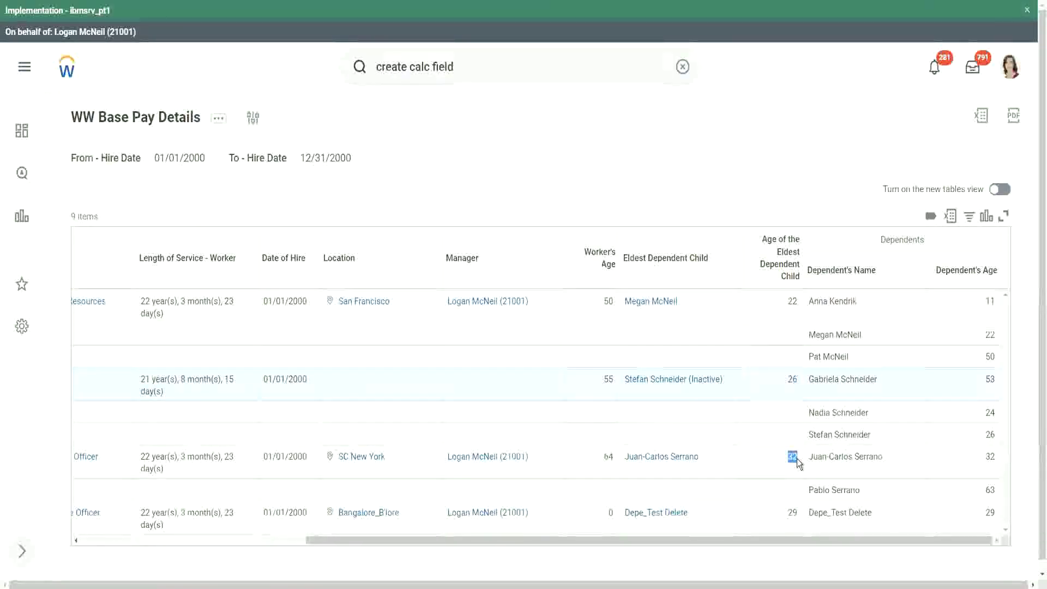
double_click(988, 456)
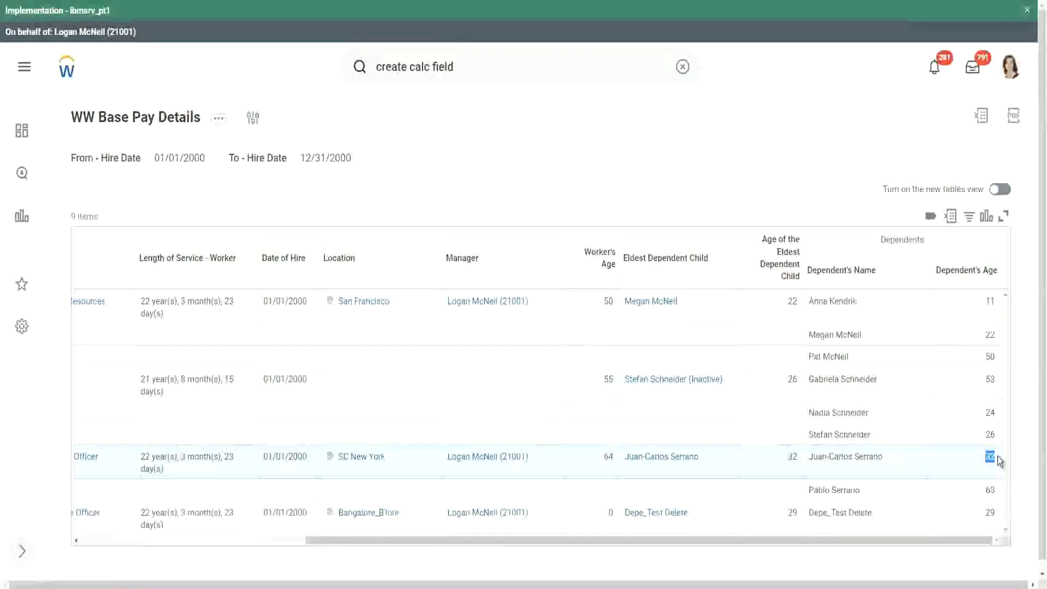
double_click(792, 512)
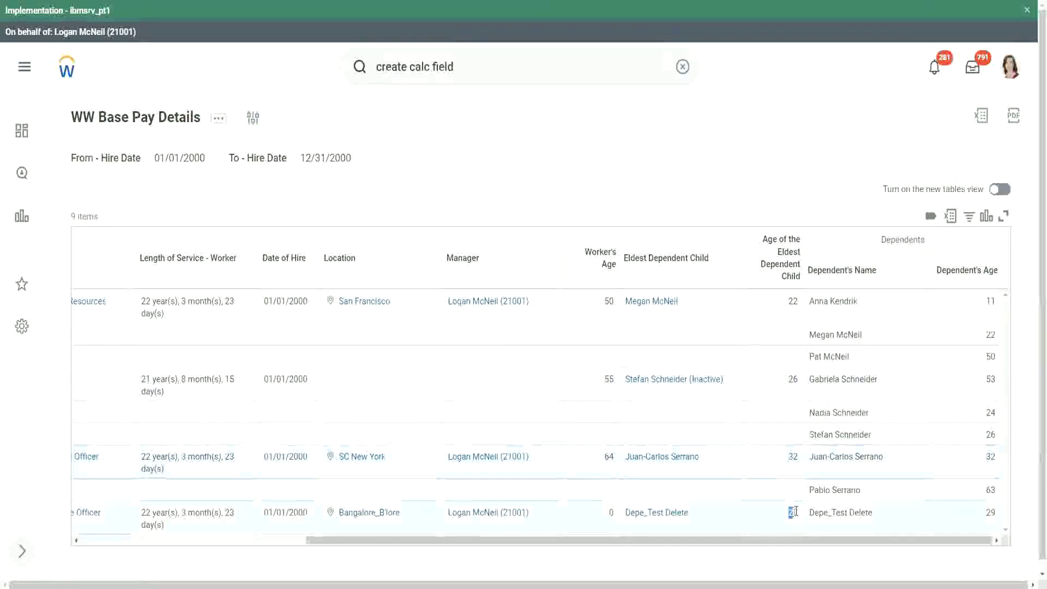
double_click(989, 512)
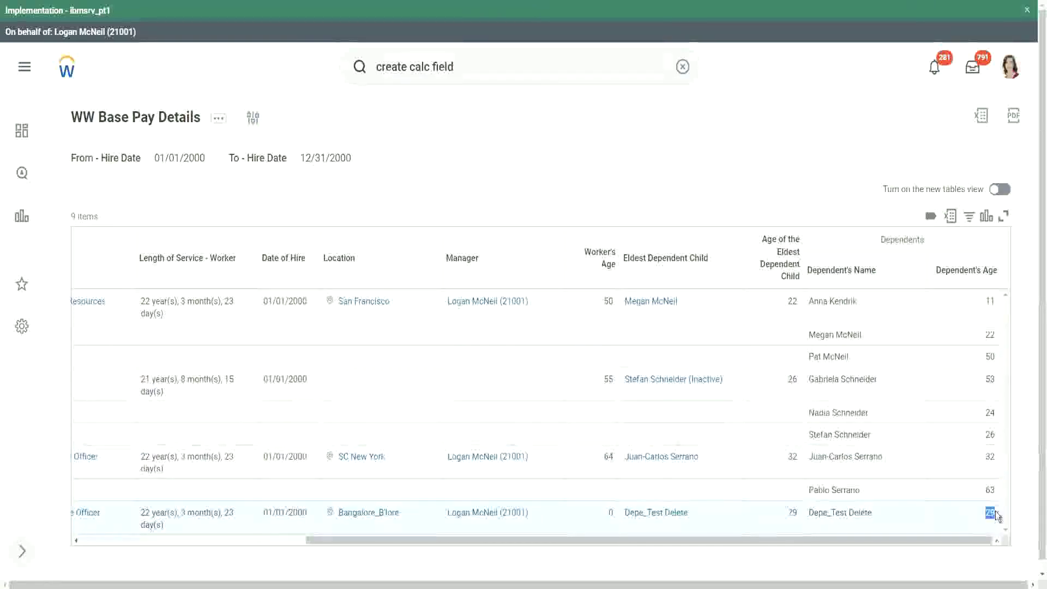
click(788, 167)
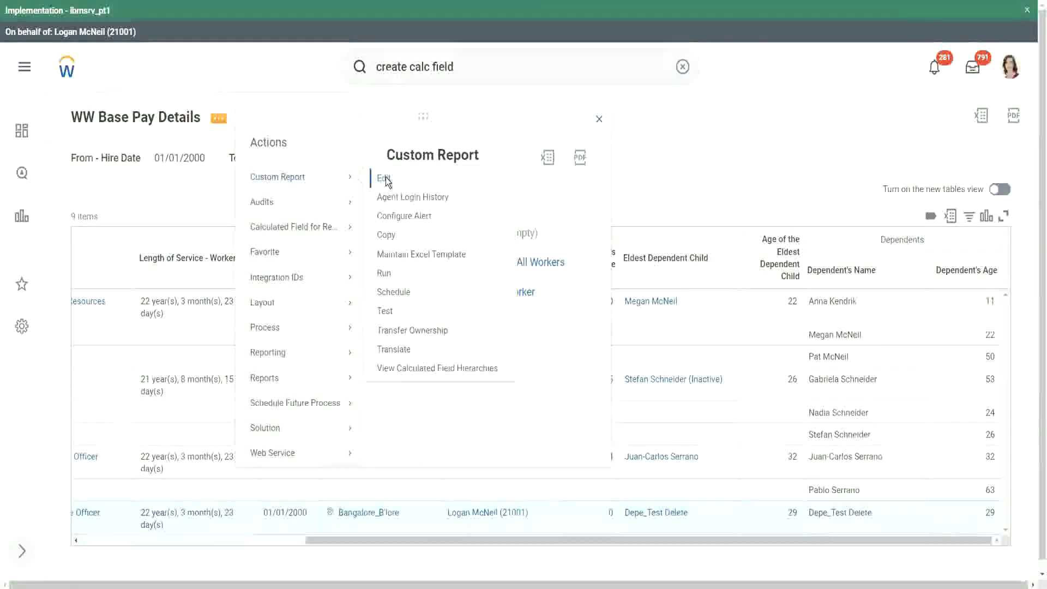
Step: Choose Custom Report > Edit and scroll down to the report's 12 columns
click(385, 180)
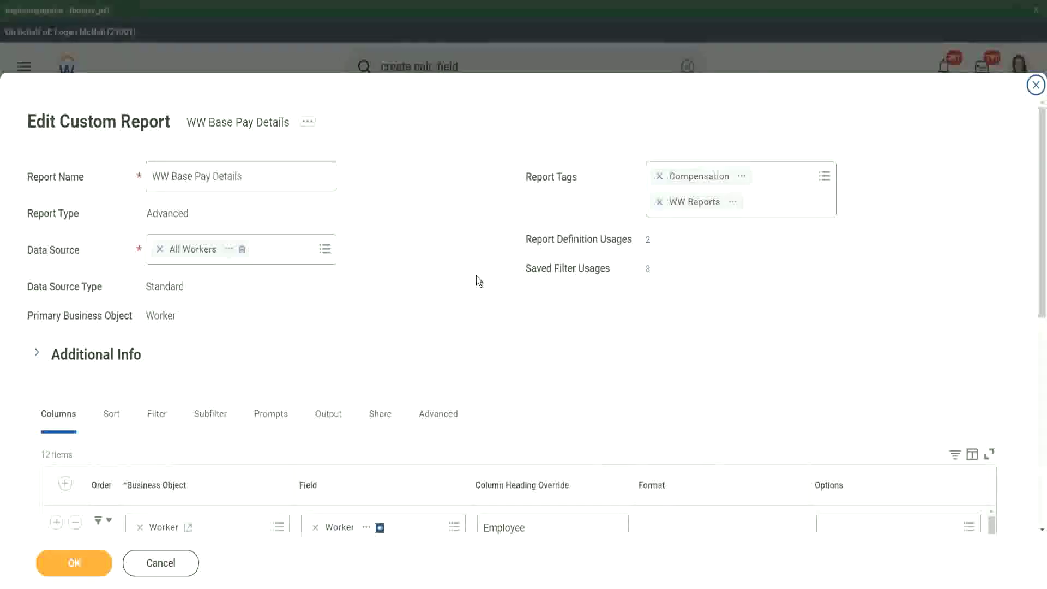
scroll(476, 276, down, 3)
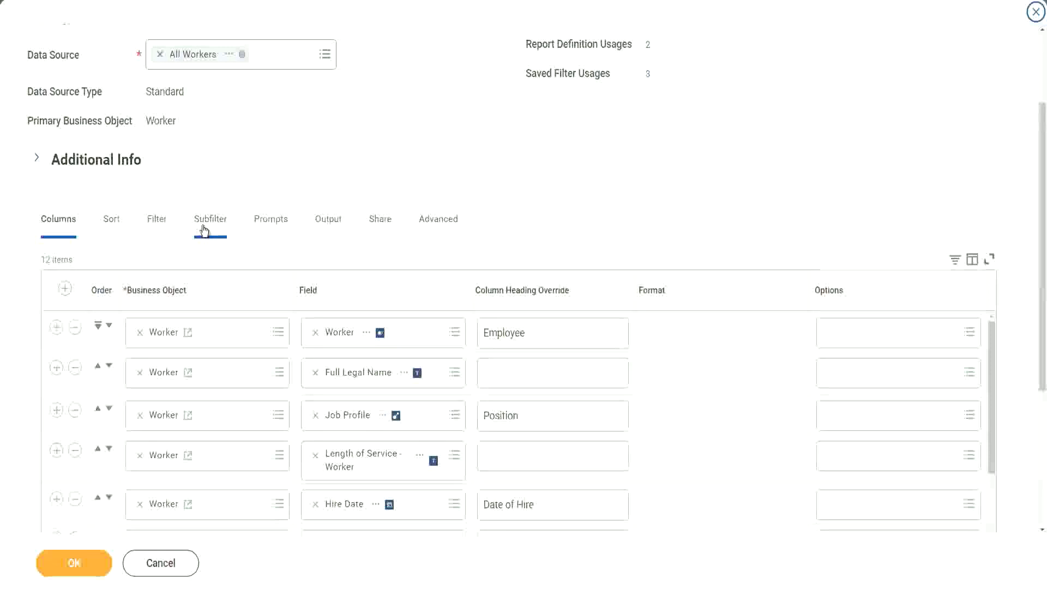
Step: Add a new filter condition on the CF-WW-LRV-Age of the eldest Dependent Child field
click(157, 219)
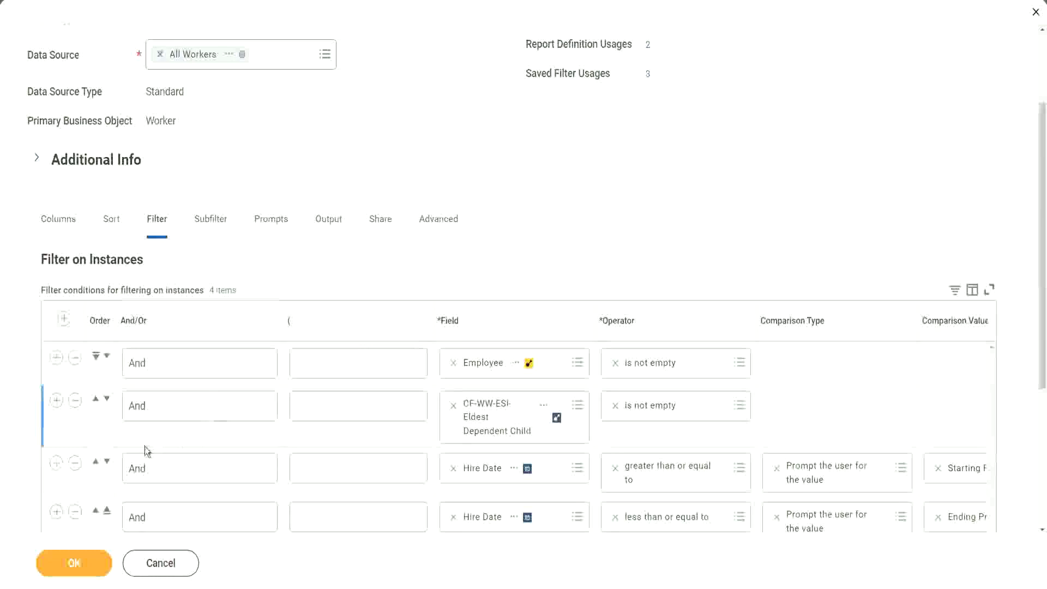
click(57, 402)
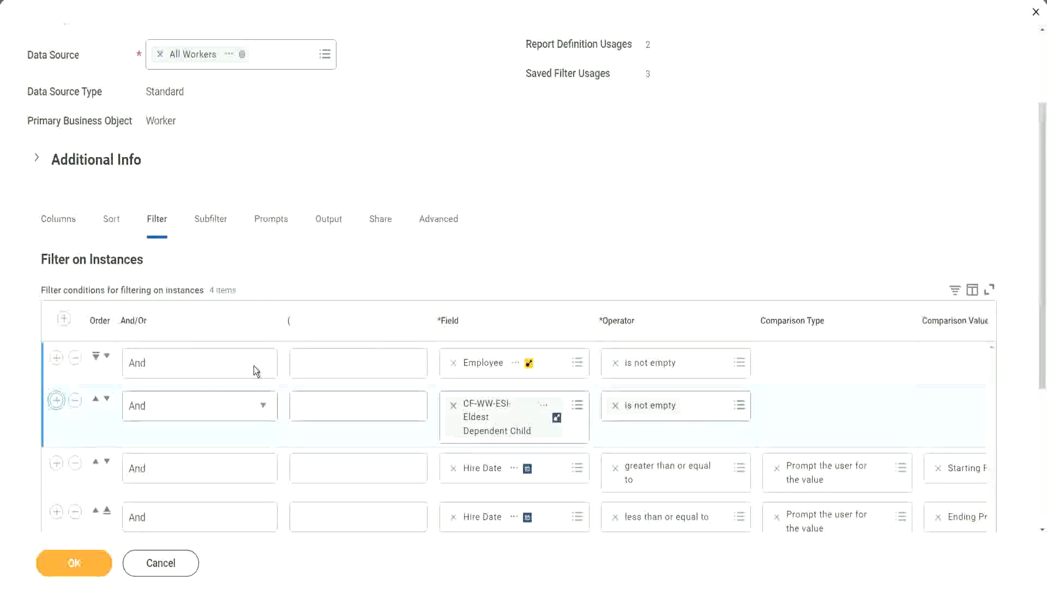
click(490, 470)
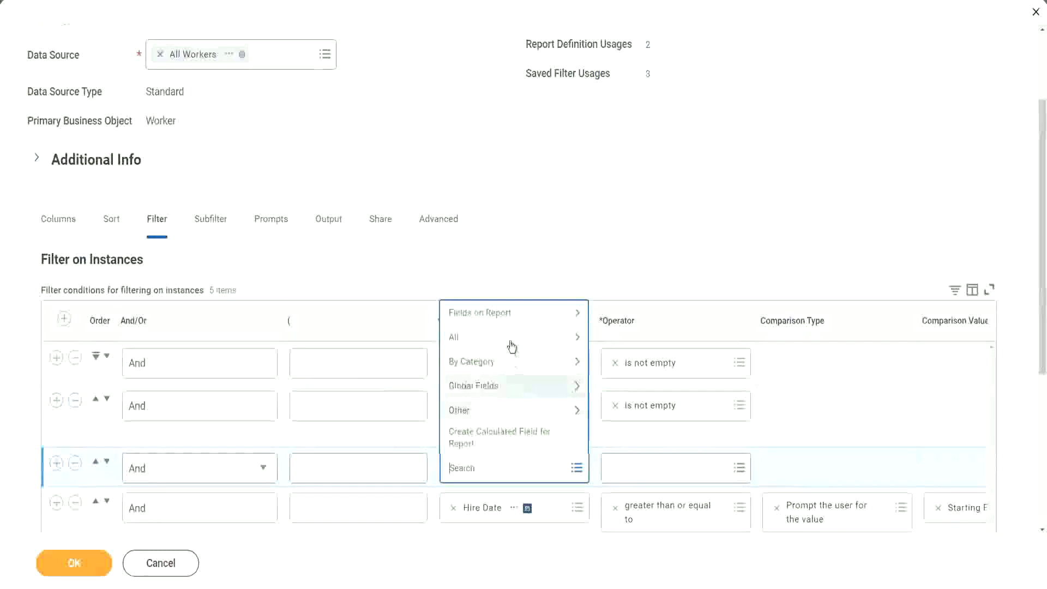
click(511, 316)
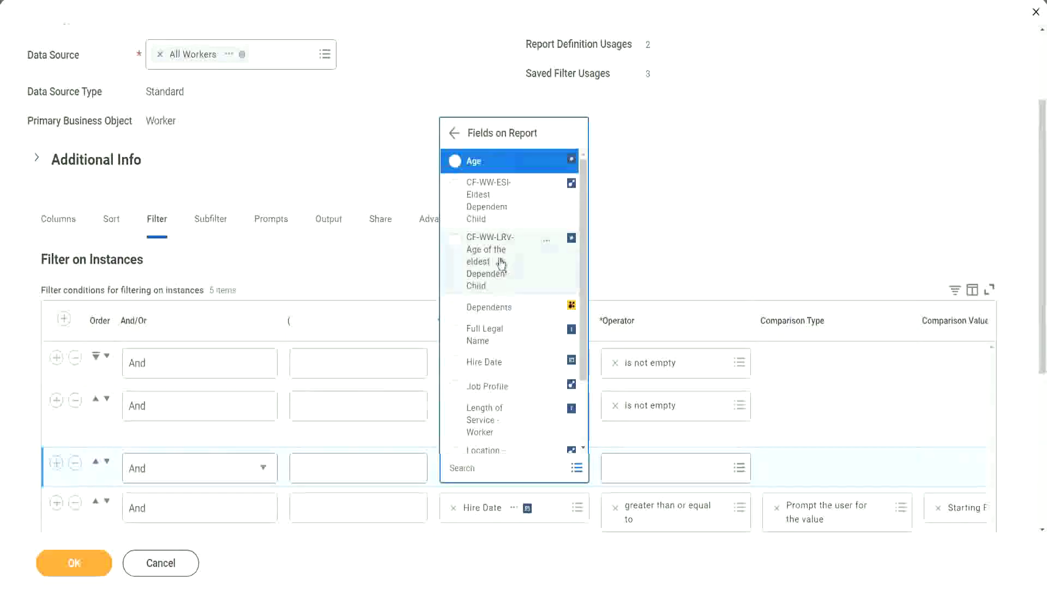
click(475, 262)
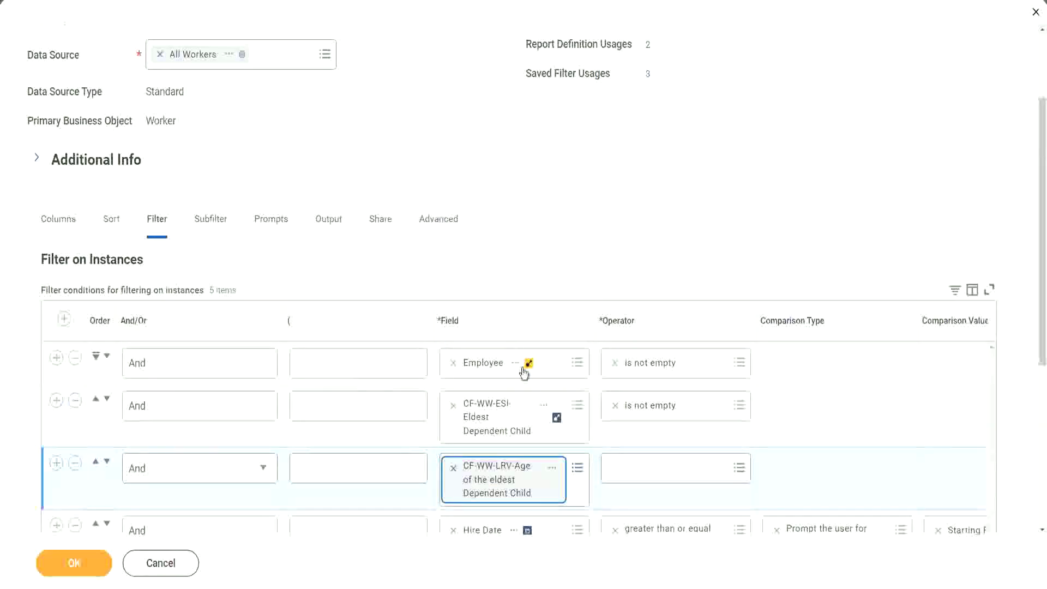
Step: Set the condition's operator to less than or equal to, with comparison value 30
click(679, 461)
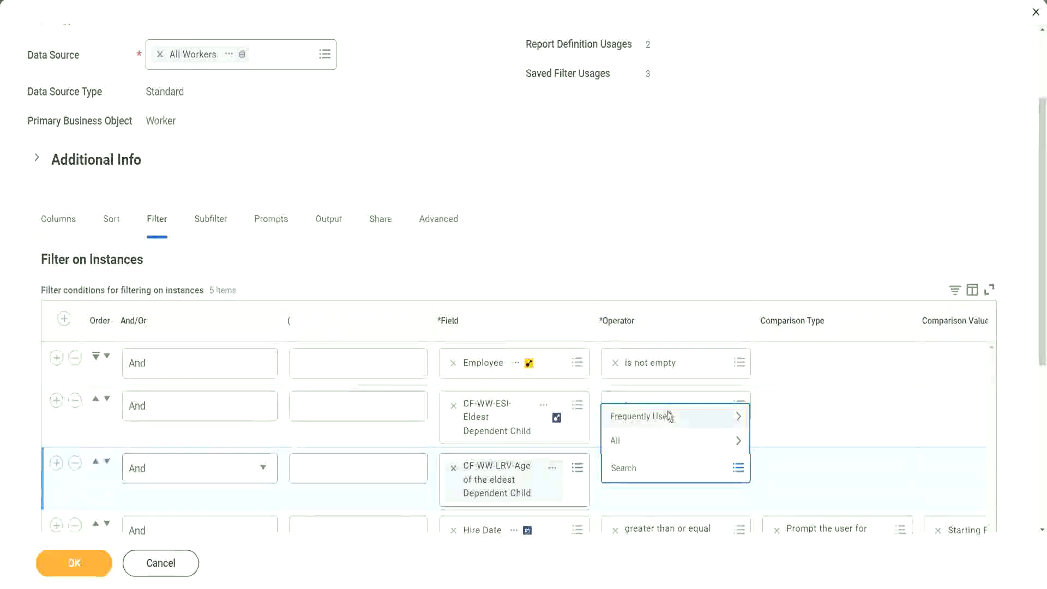
click(669, 416)
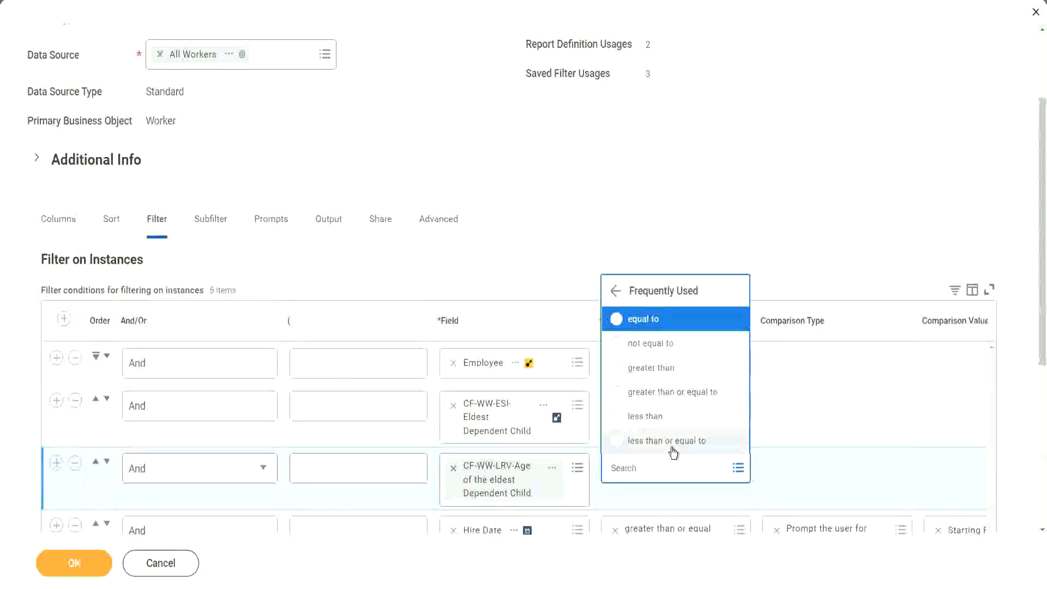
click(674, 442)
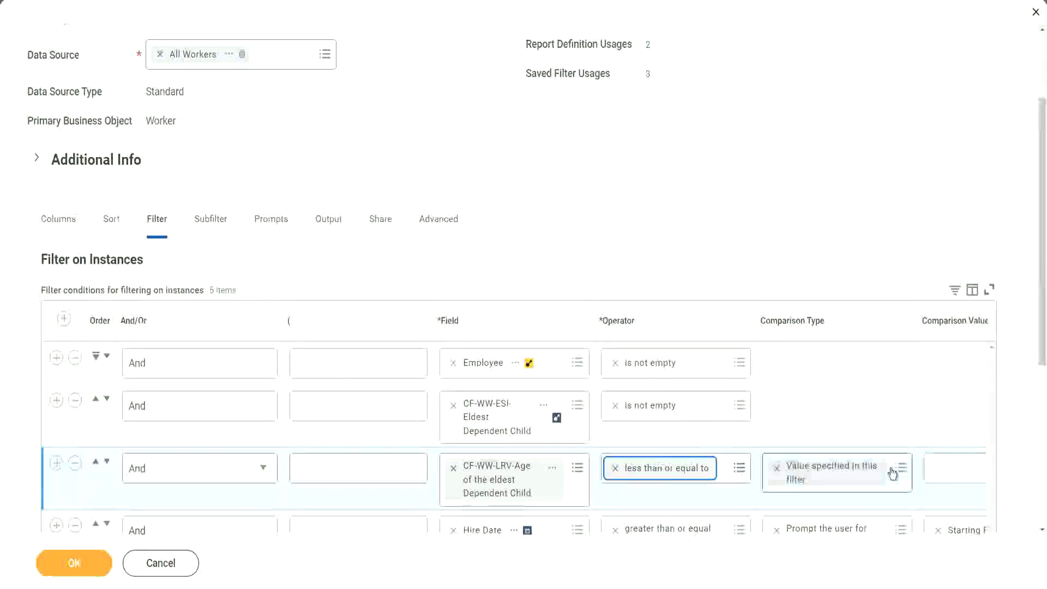
click(925, 473)
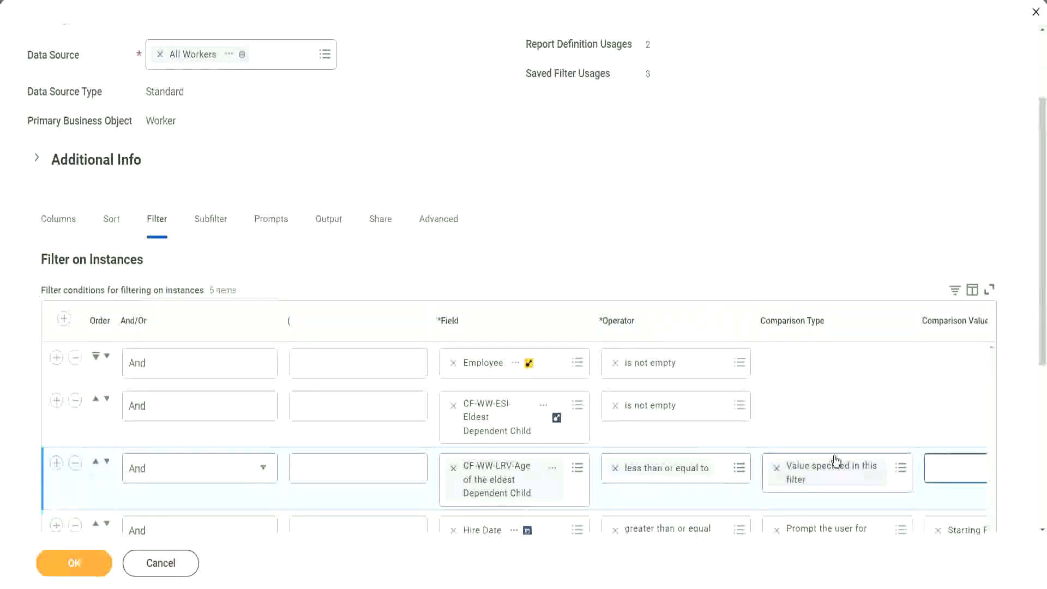
scroll(555, 508, down, 2)
drag(561, 491, 790, 492)
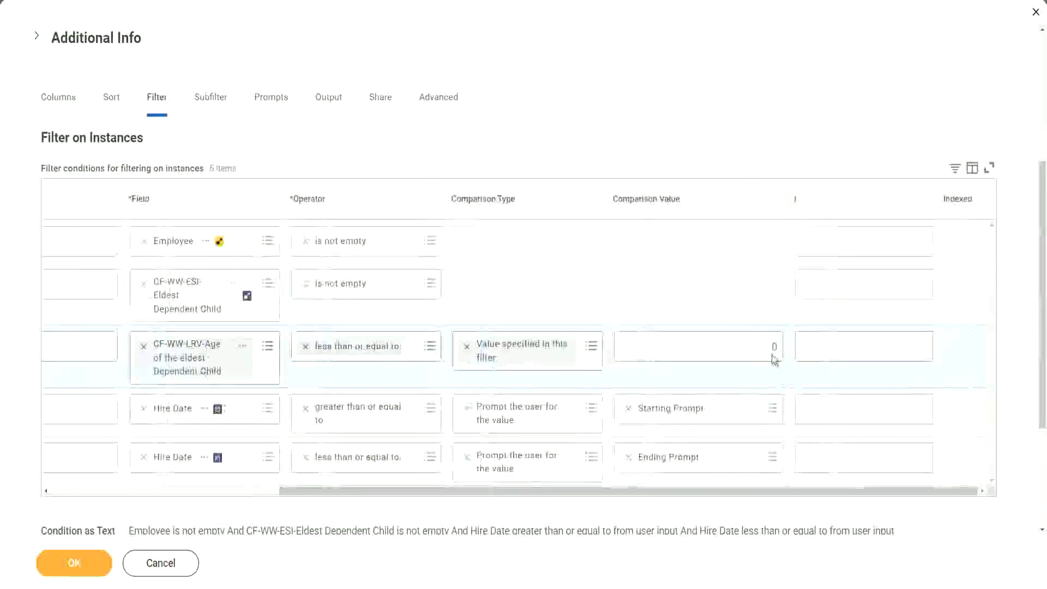
click(786, 348)
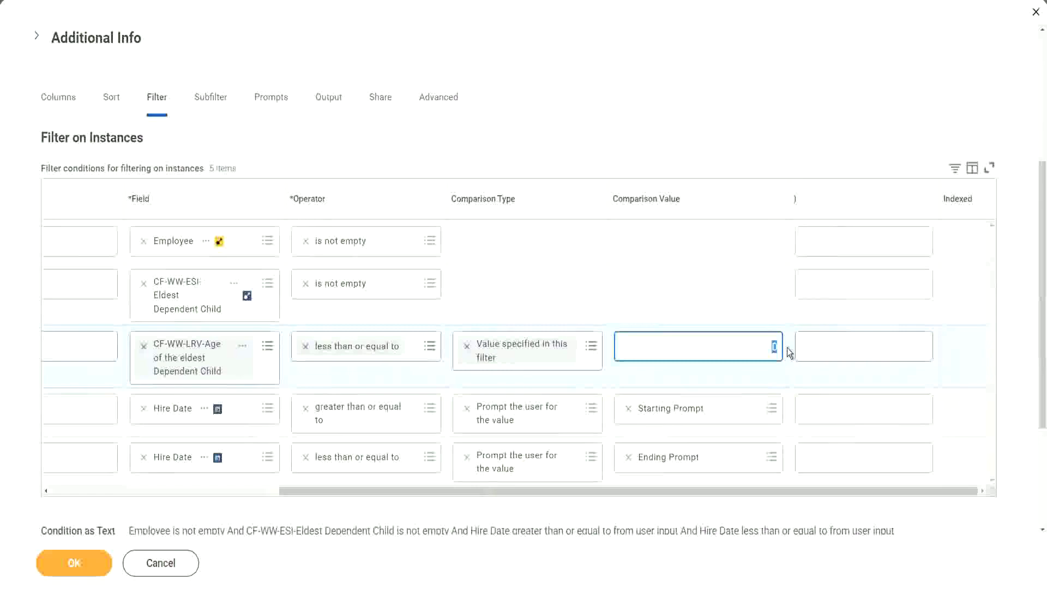
text(30)
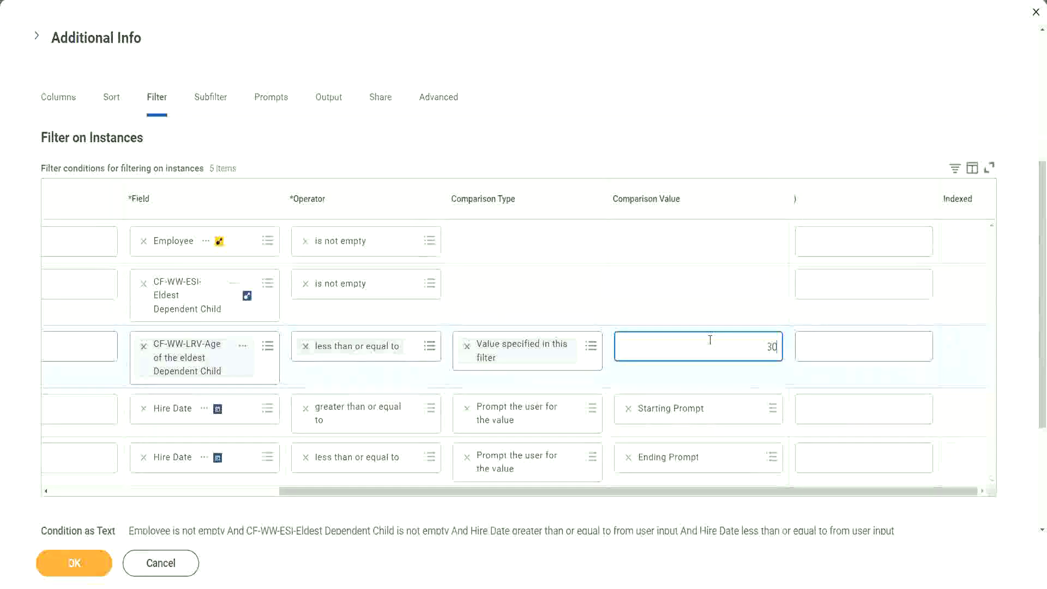
Step: Save the report definition and rerun it using the saved 2000 hire-date filter
click(72, 564)
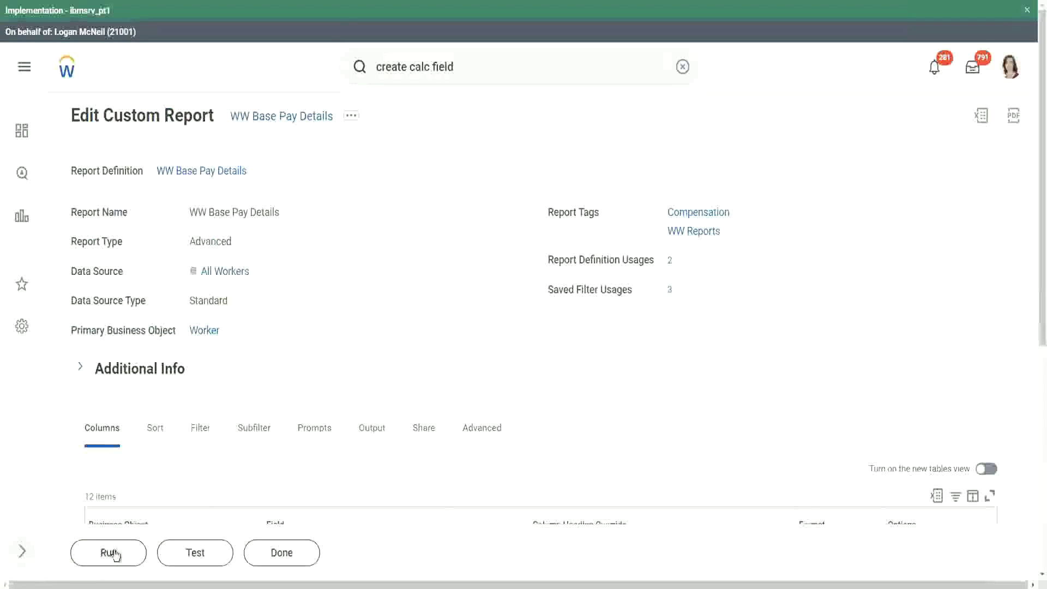
click(112, 553)
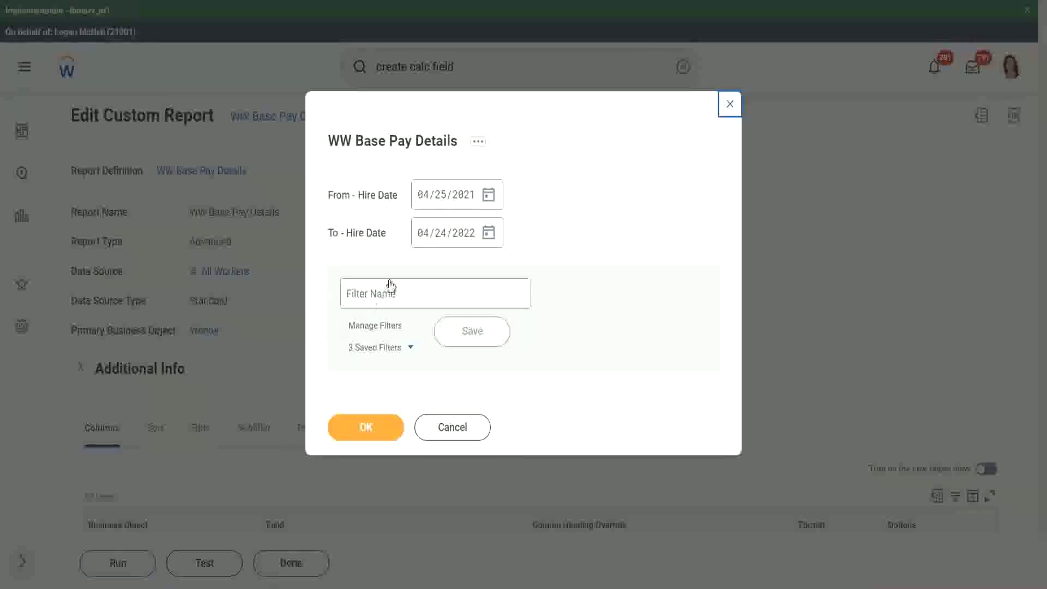
click(411, 348)
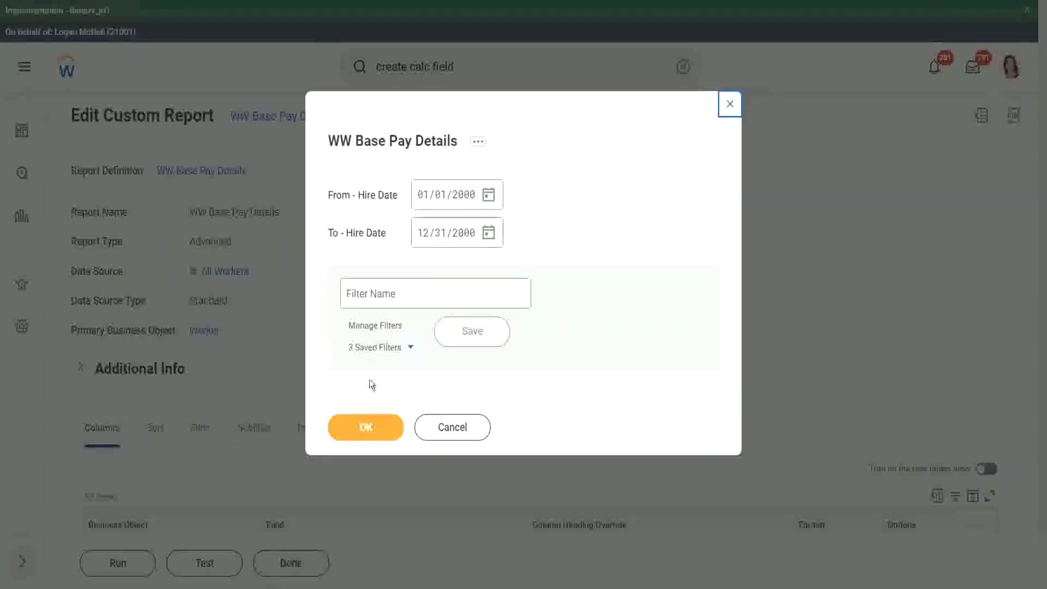
click(365, 432)
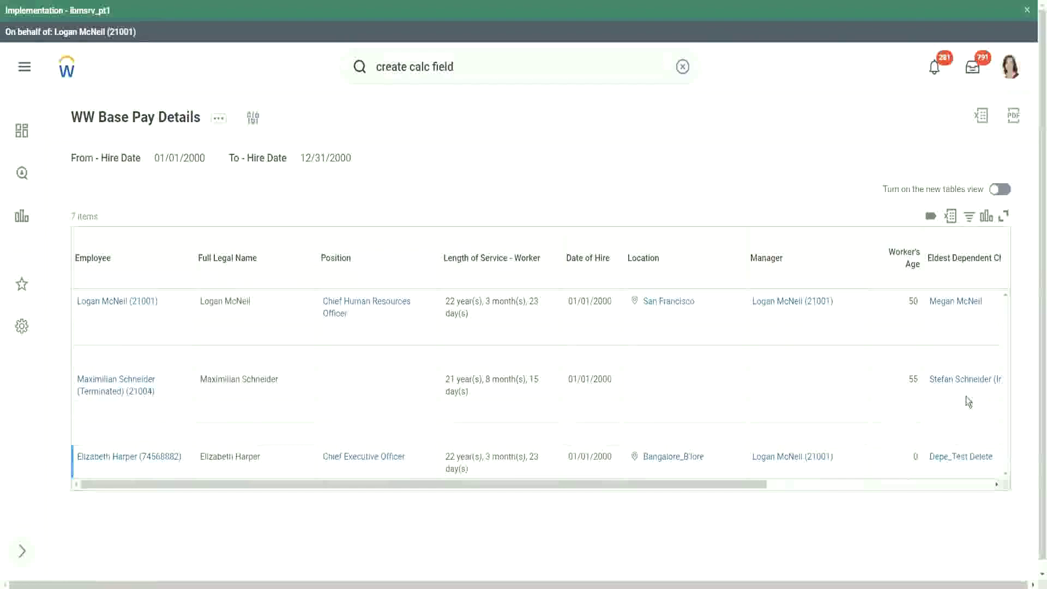
drag(675, 490, 892, 492)
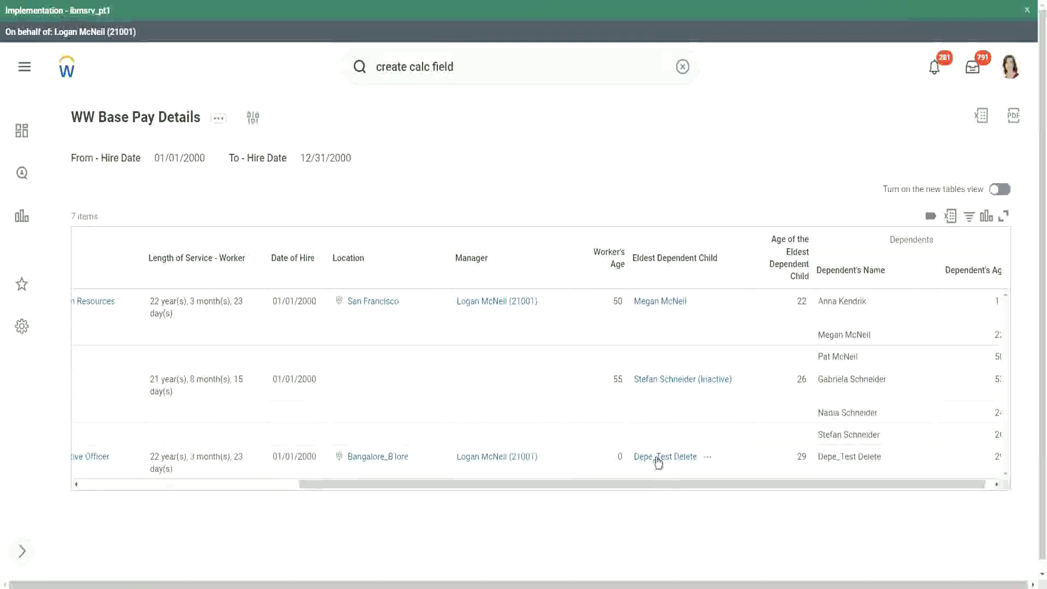
double_click(802, 457)
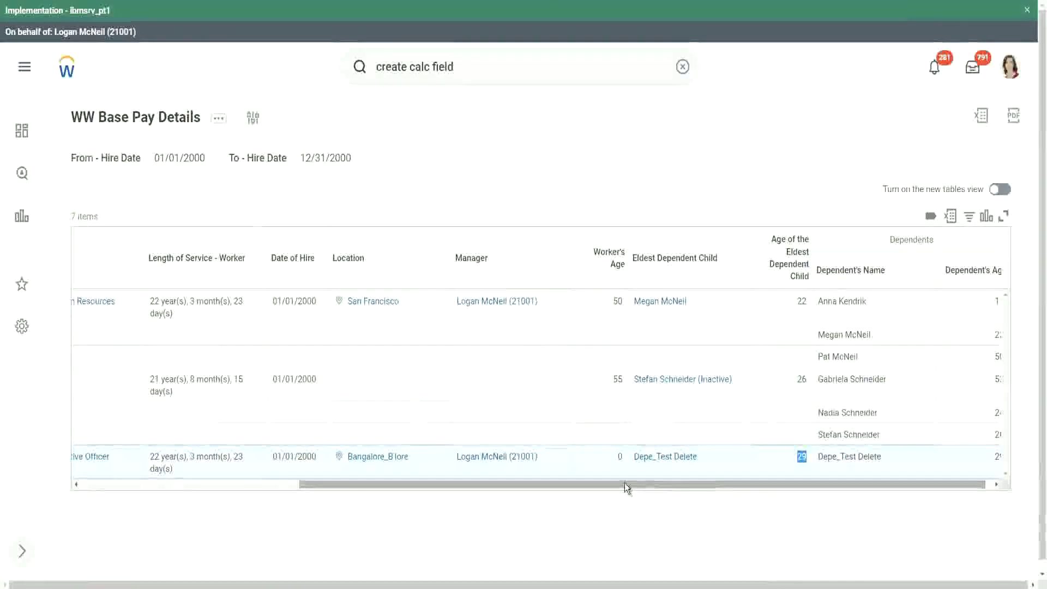
drag(620, 485, 299, 489)
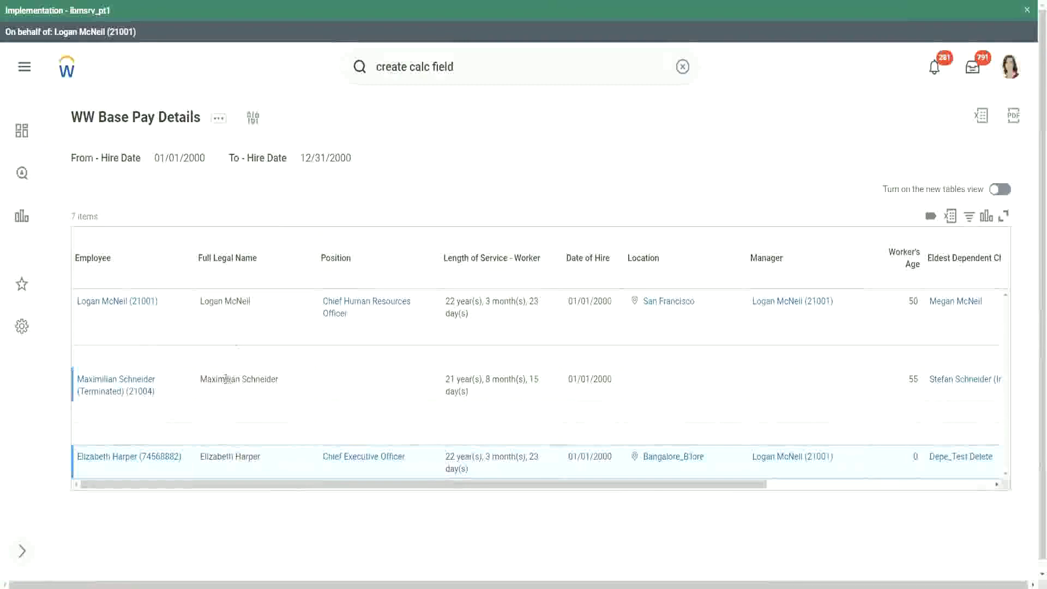